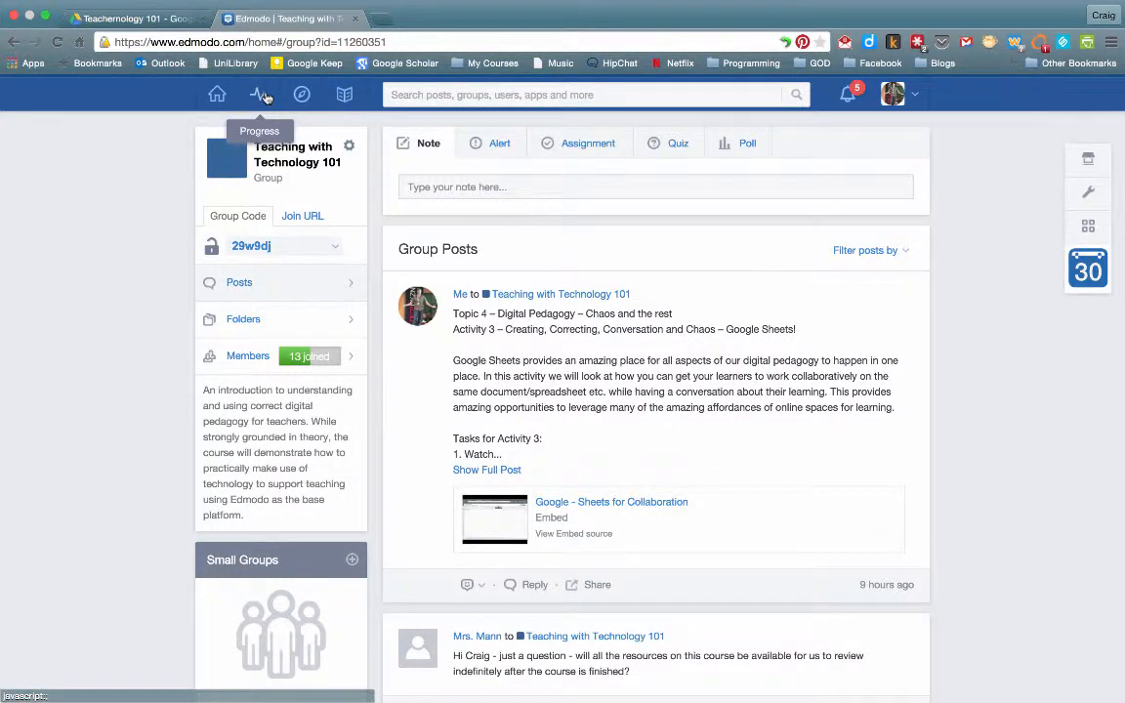
Step: Start a new student badge and title it "Teach with Tech 101"
click(264, 97)
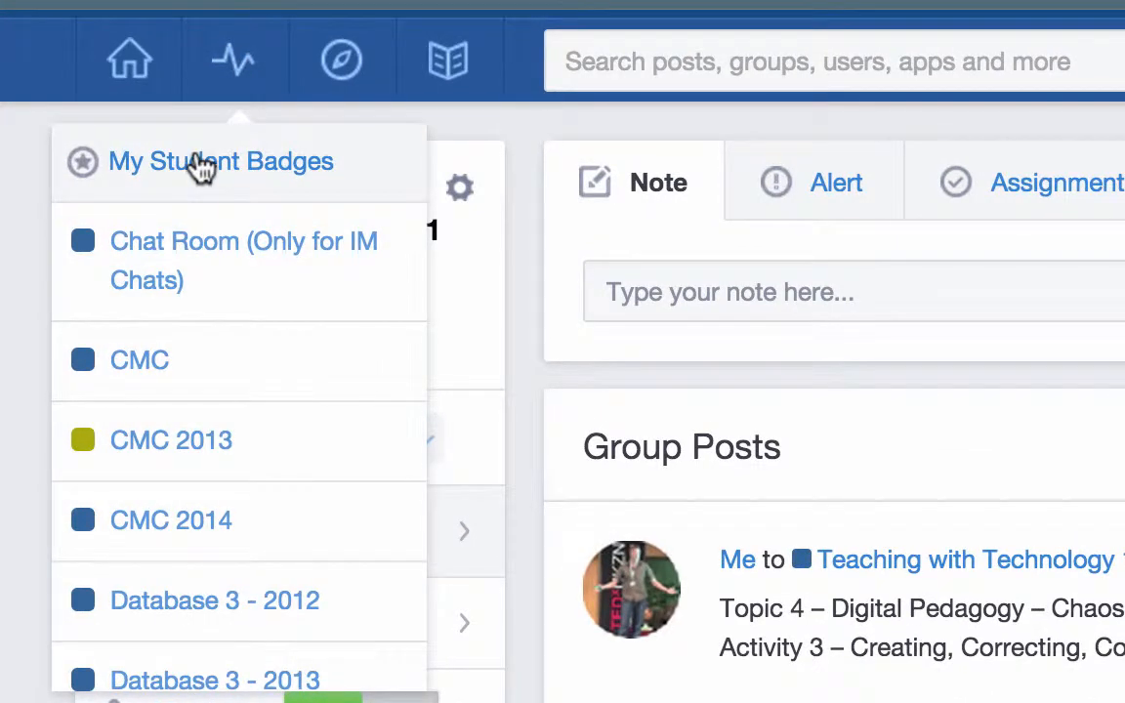
click(200, 164)
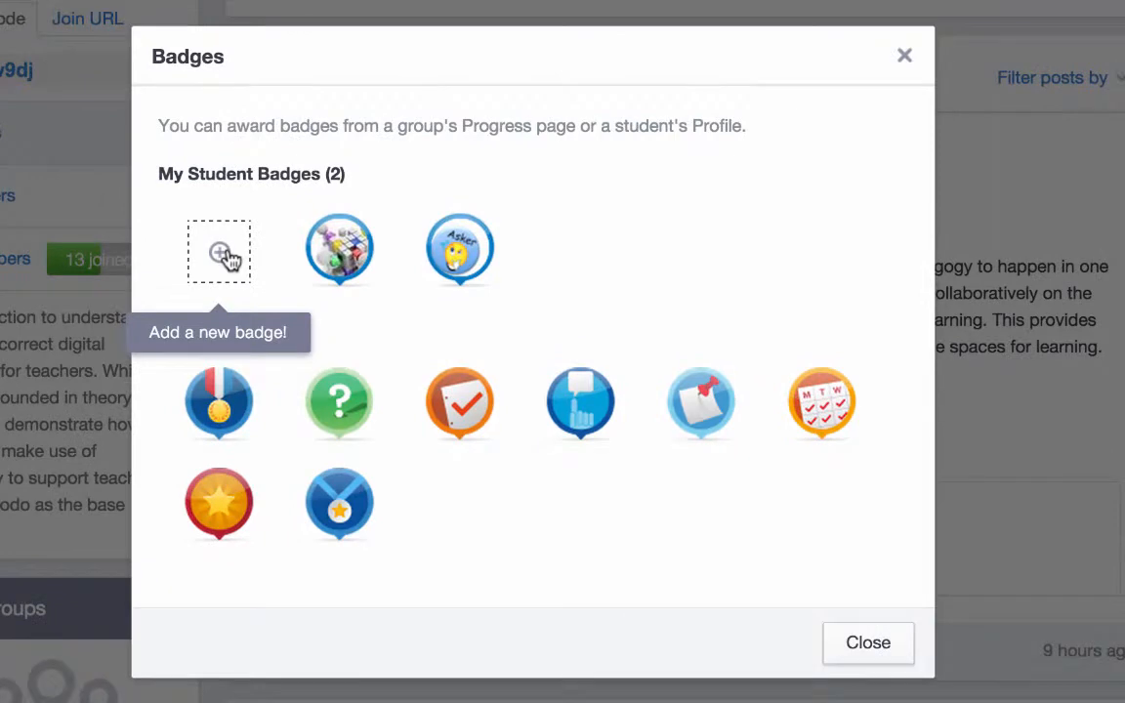
click(225, 256)
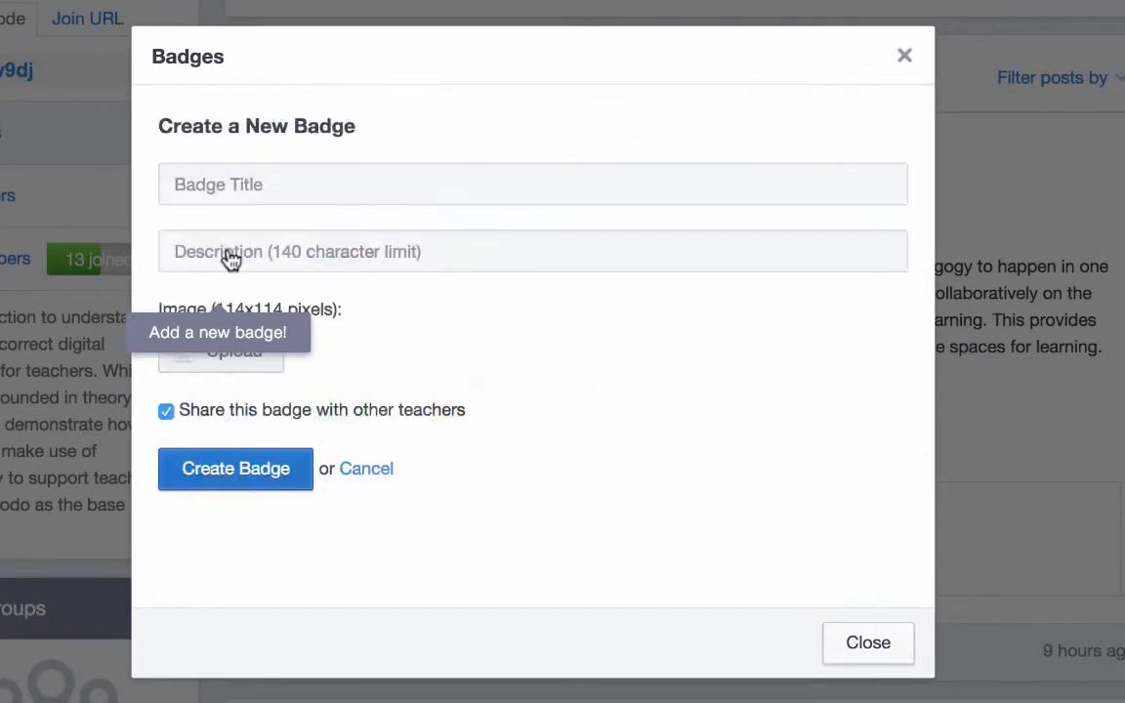
click(235, 186)
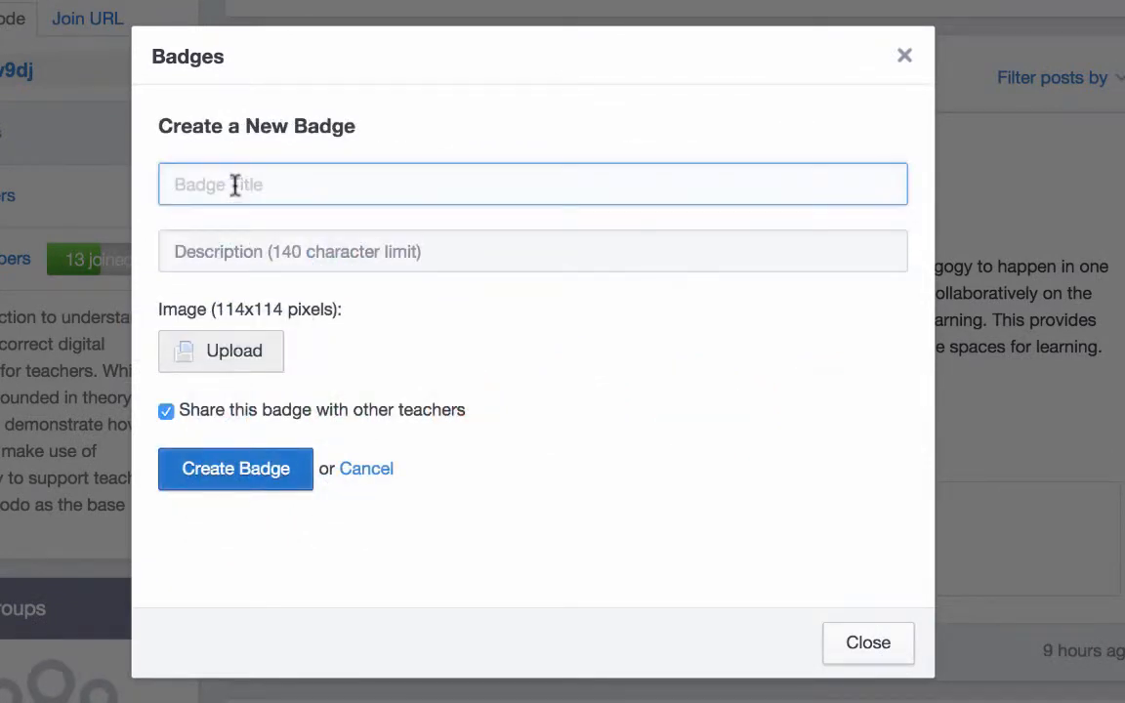
text(Teach with Tech 101)
Step: Enter the badge description "Participating in the Teaching with Technology 101 course"
click(215, 250)
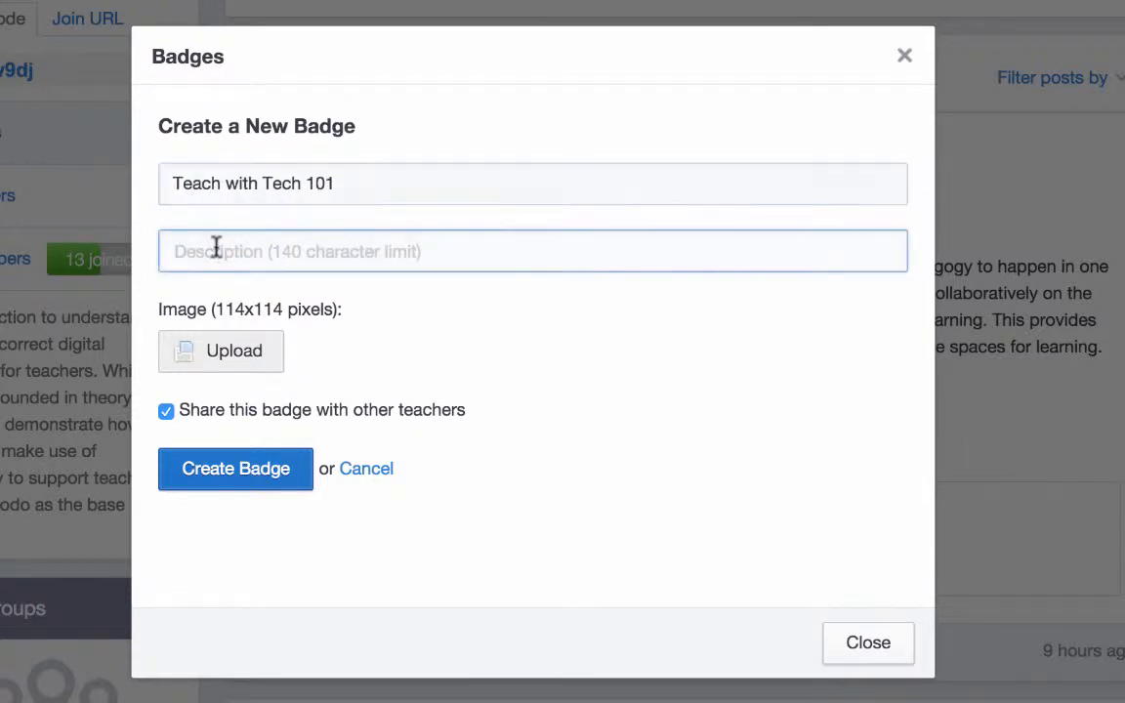
text(Participating in the Teac)
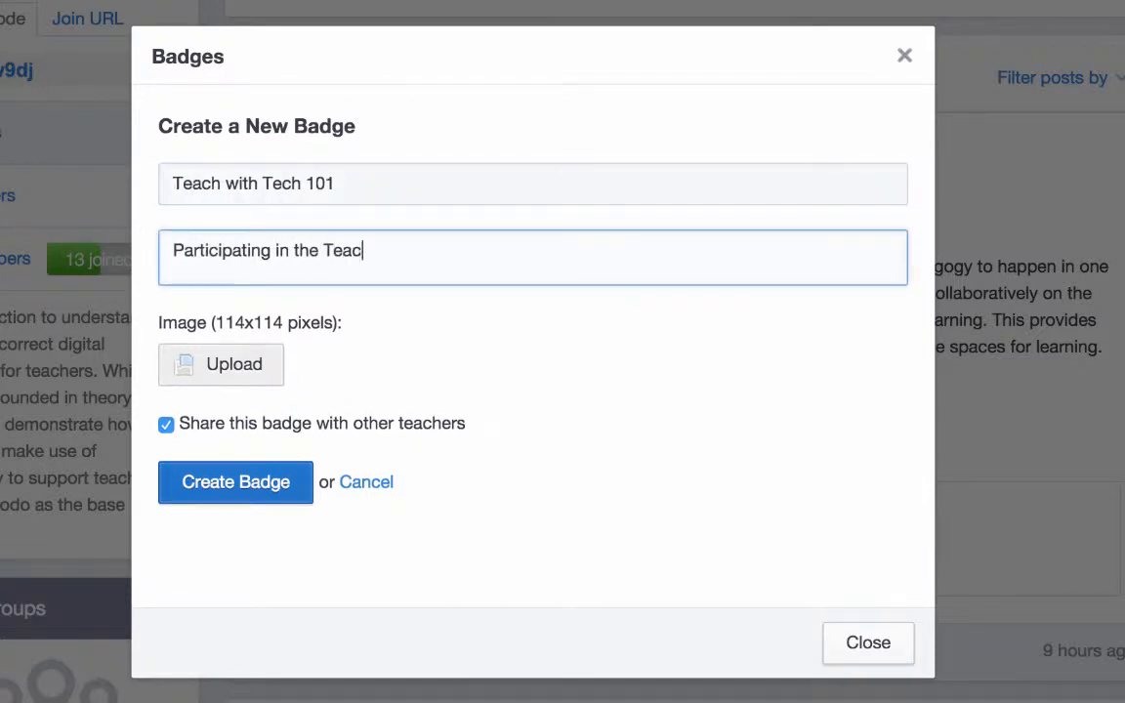
text(hing with Technology 101 couyrse)
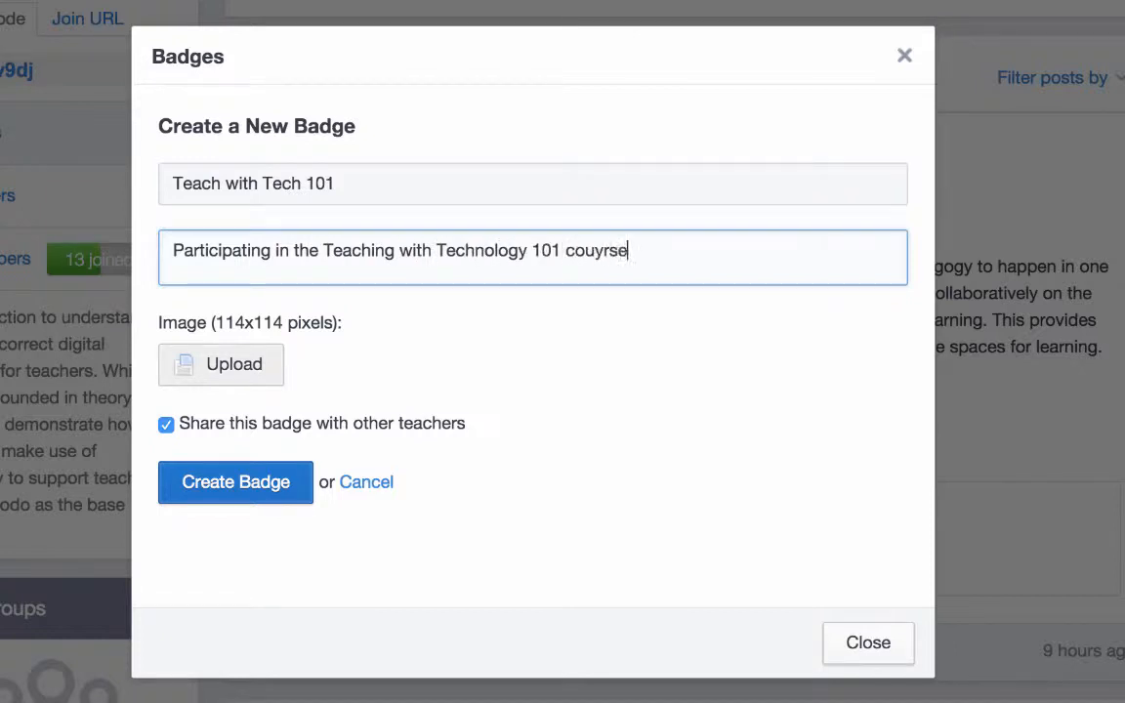
key(BackSpace)
key(BackSpace)
key(BackSpace)
key(BackSpace)
text(rse)
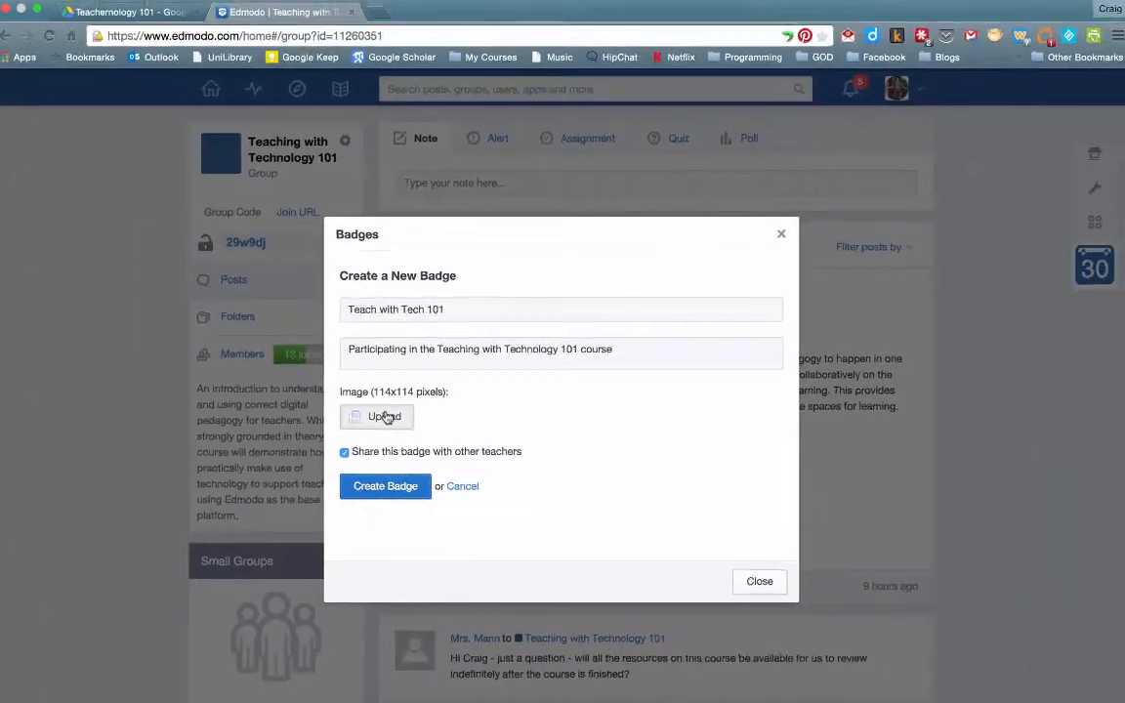
Step: Upload the red Tech 101 picture as the badge image, create the badge and close the badge dialog
click(235, 366)
click(493, 77)
double_click(494, 76)
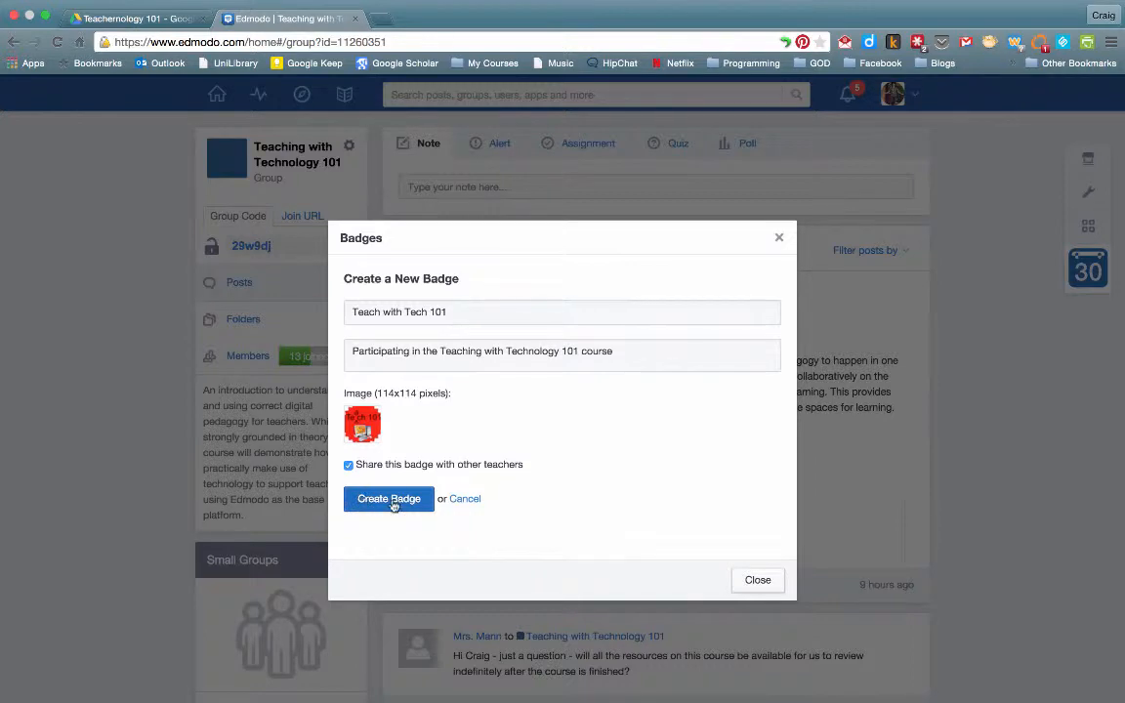
click(394, 504)
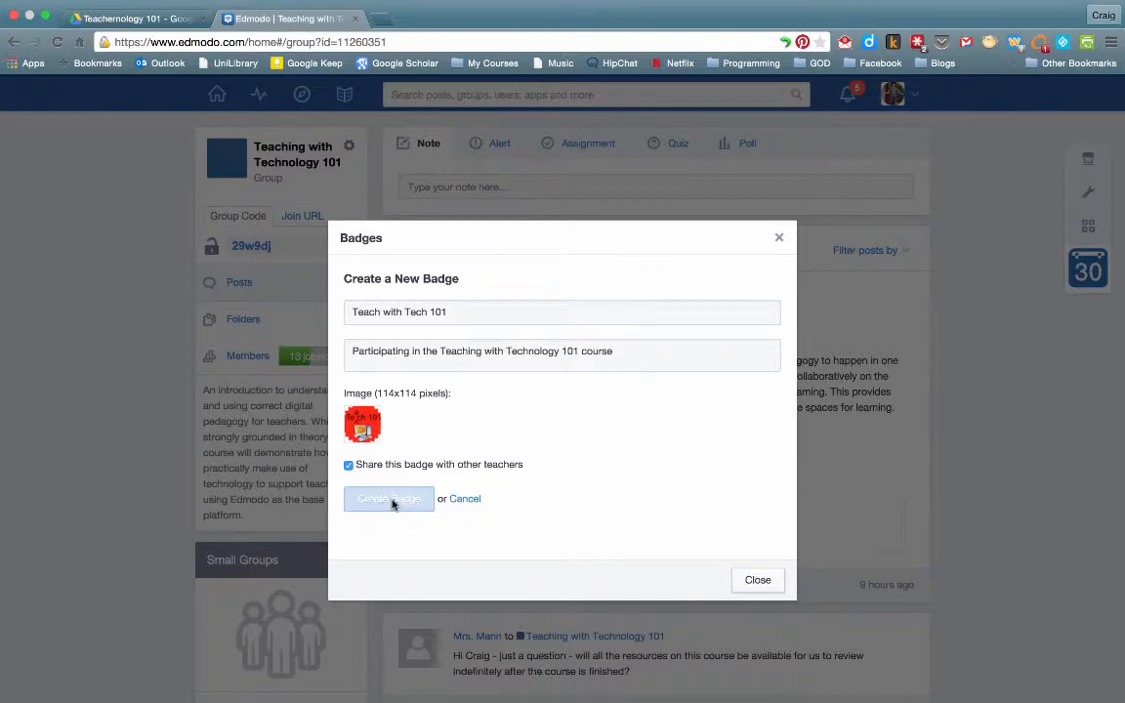
click(755, 580)
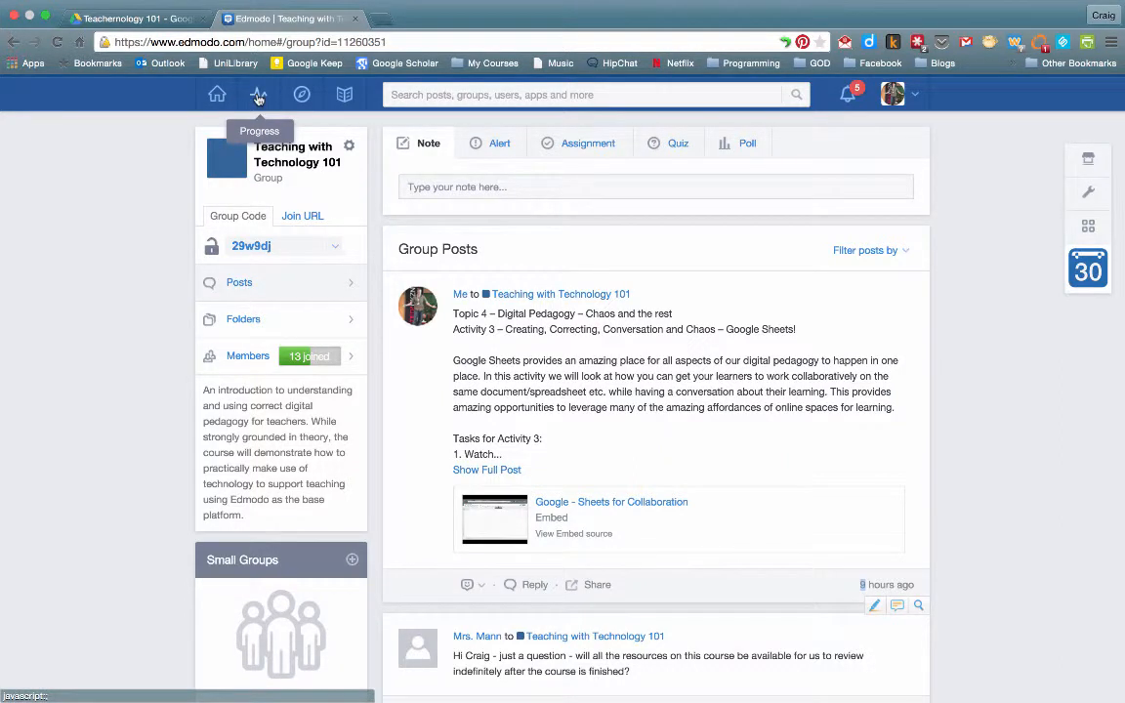
Step: Add the Teach with Tech 101 badge to the Teaching with Technology 101 group's progress page
click(259, 98)
scroll(228, 252, down, 5)
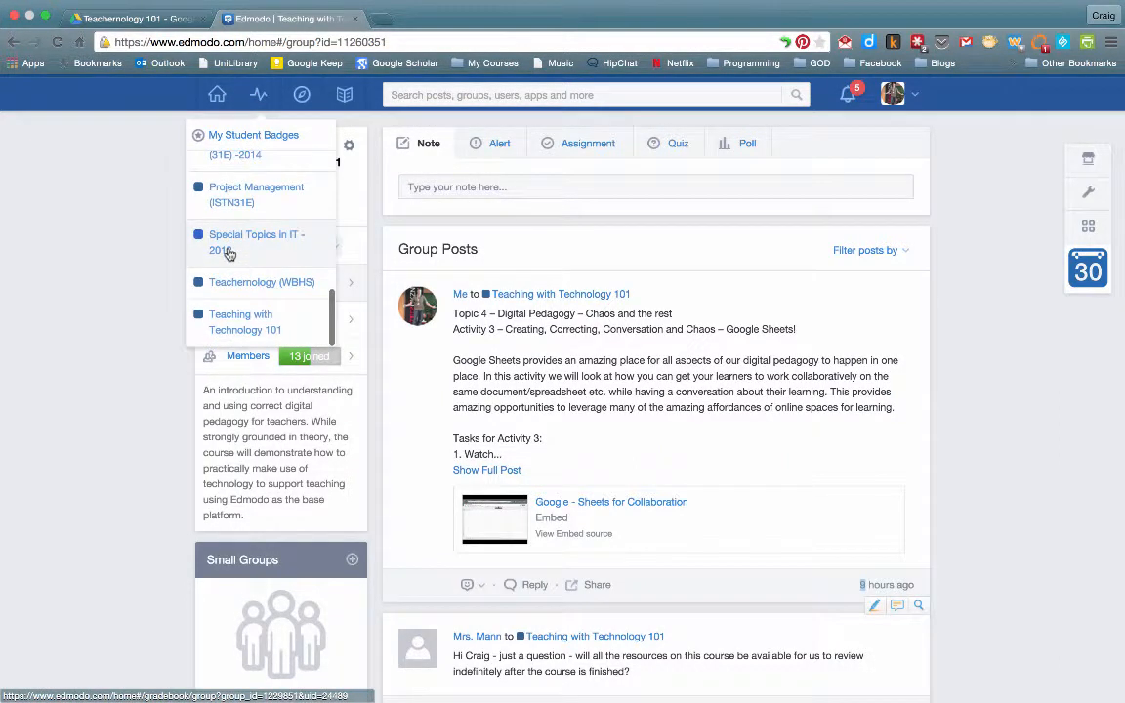
click(243, 325)
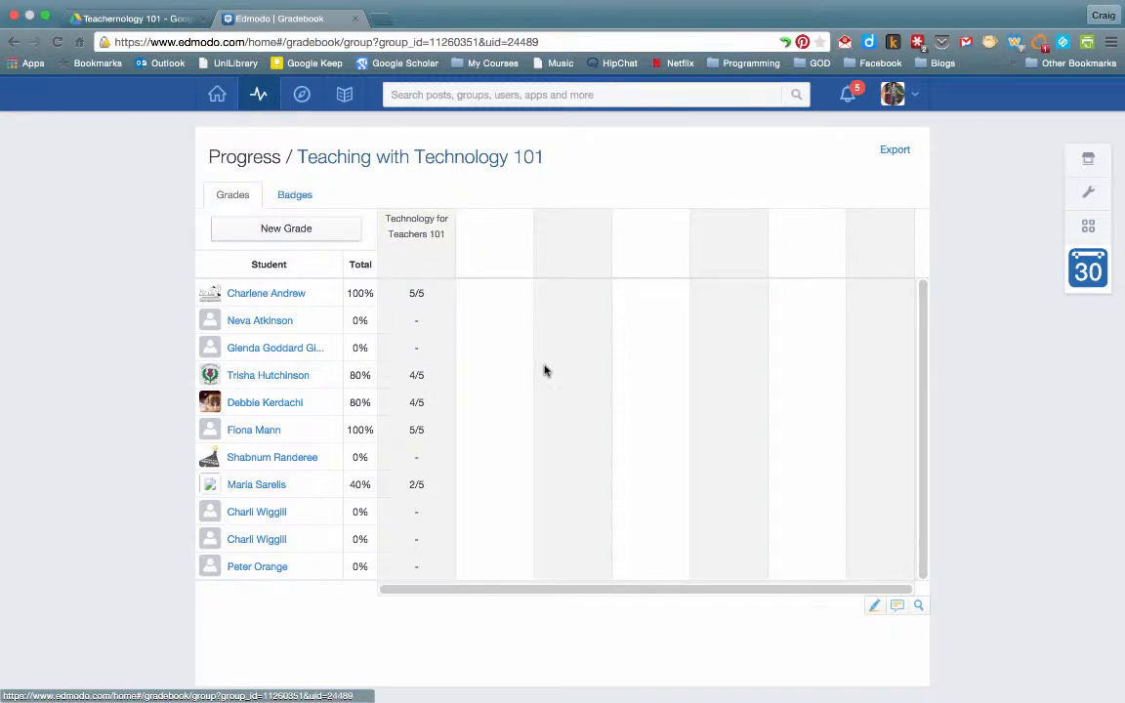
click(293, 201)
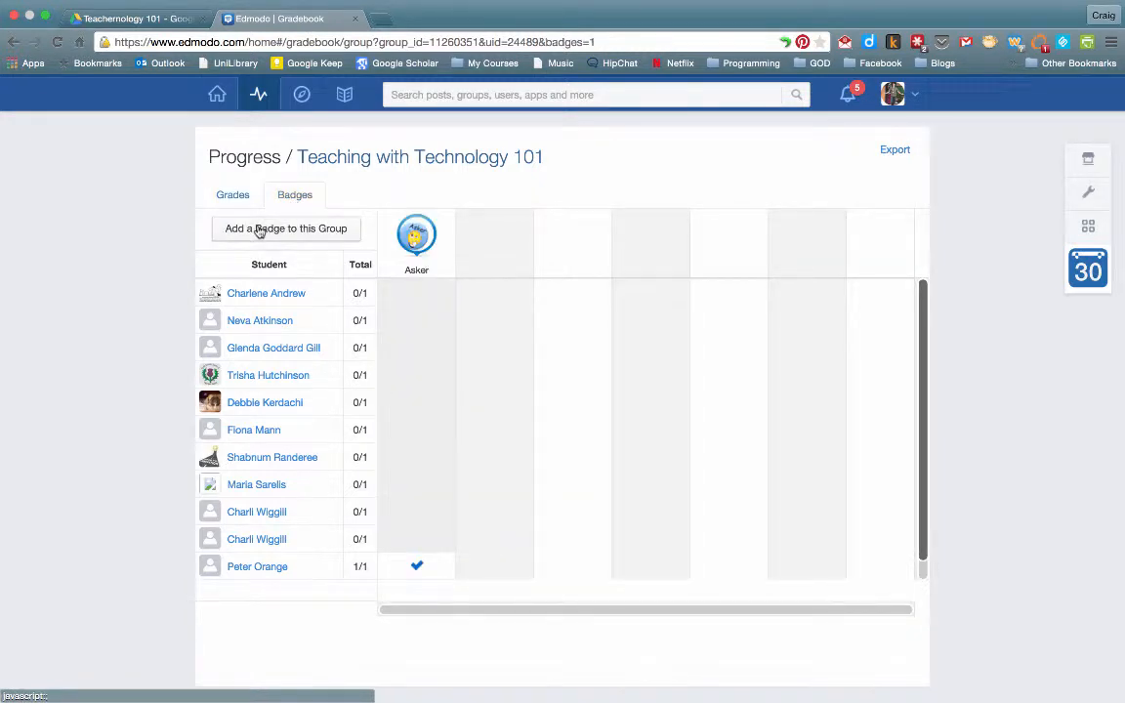
click(259, 230)
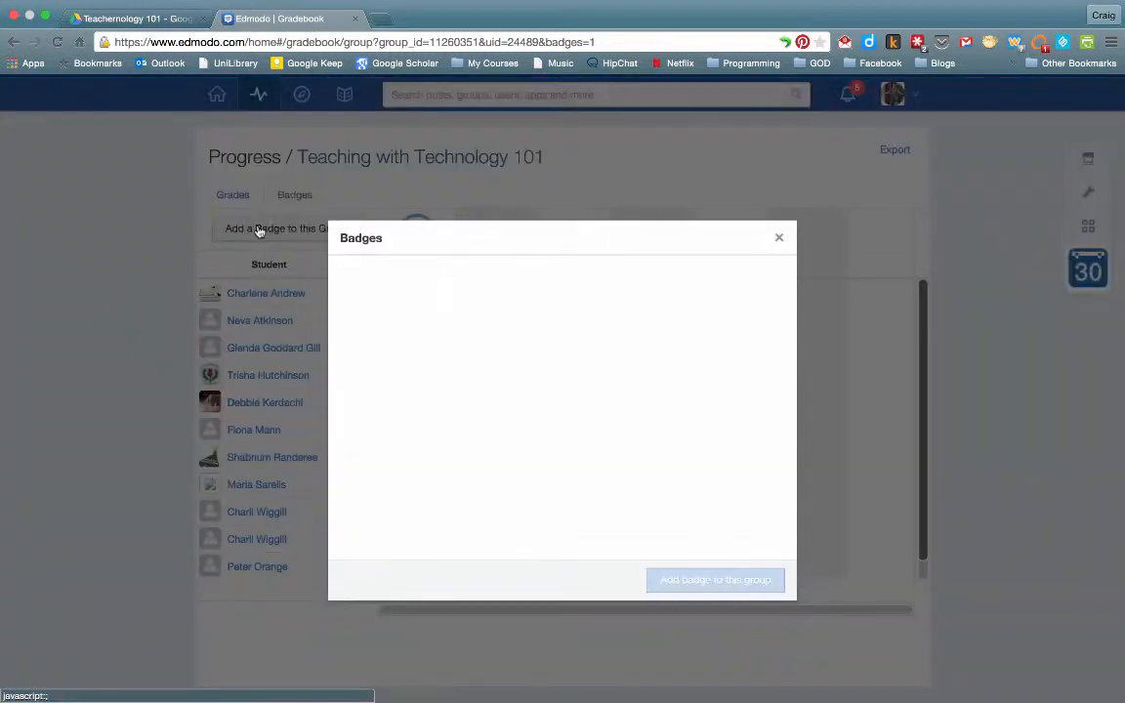
click(382, 350)
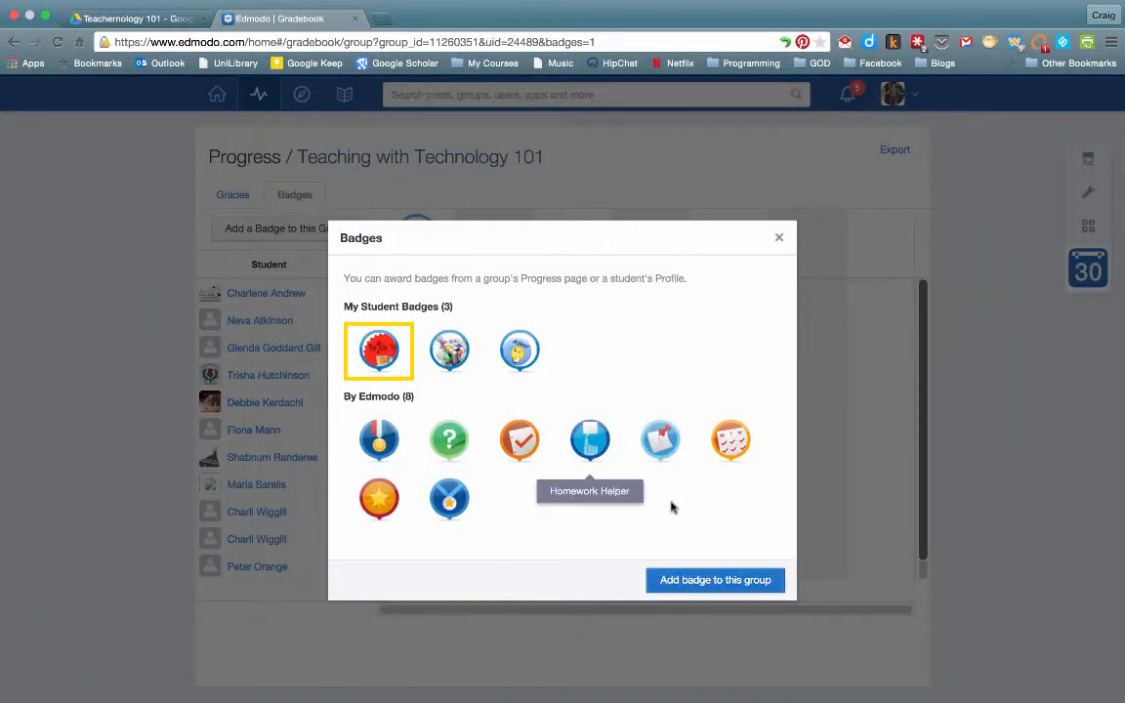
click(681, 579)
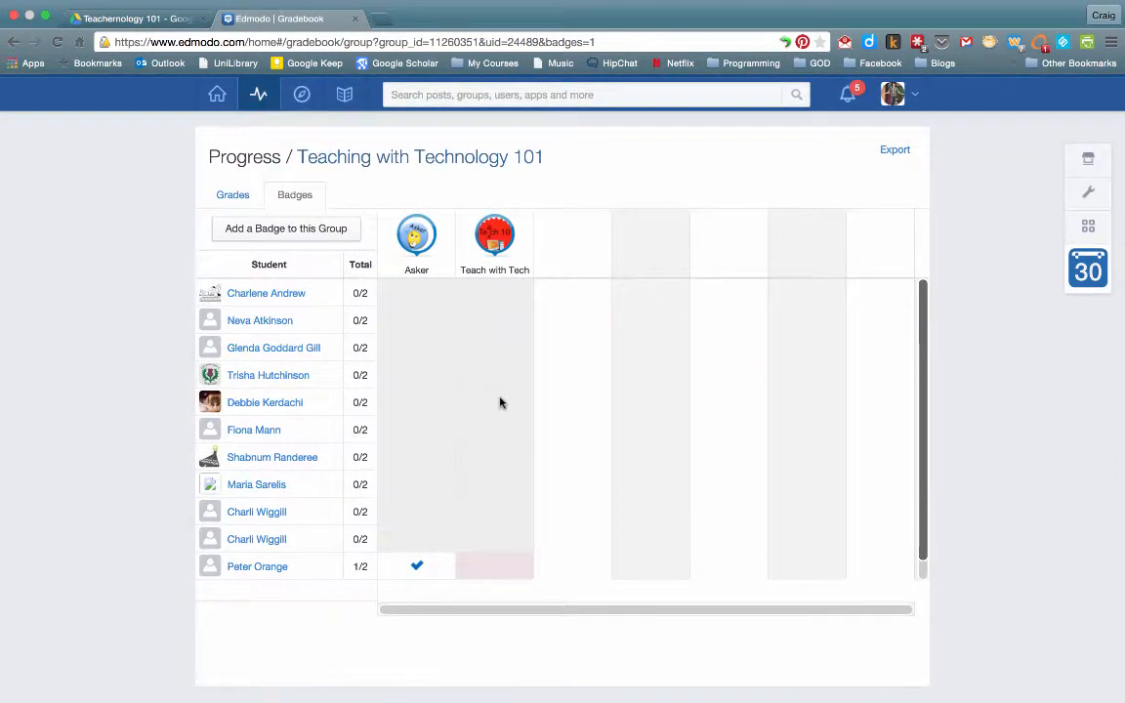
Step: Open the progress of the Student member in the Teaching with Technology 101 group and display that student's badges
click(217, 94)
click(251, 527)
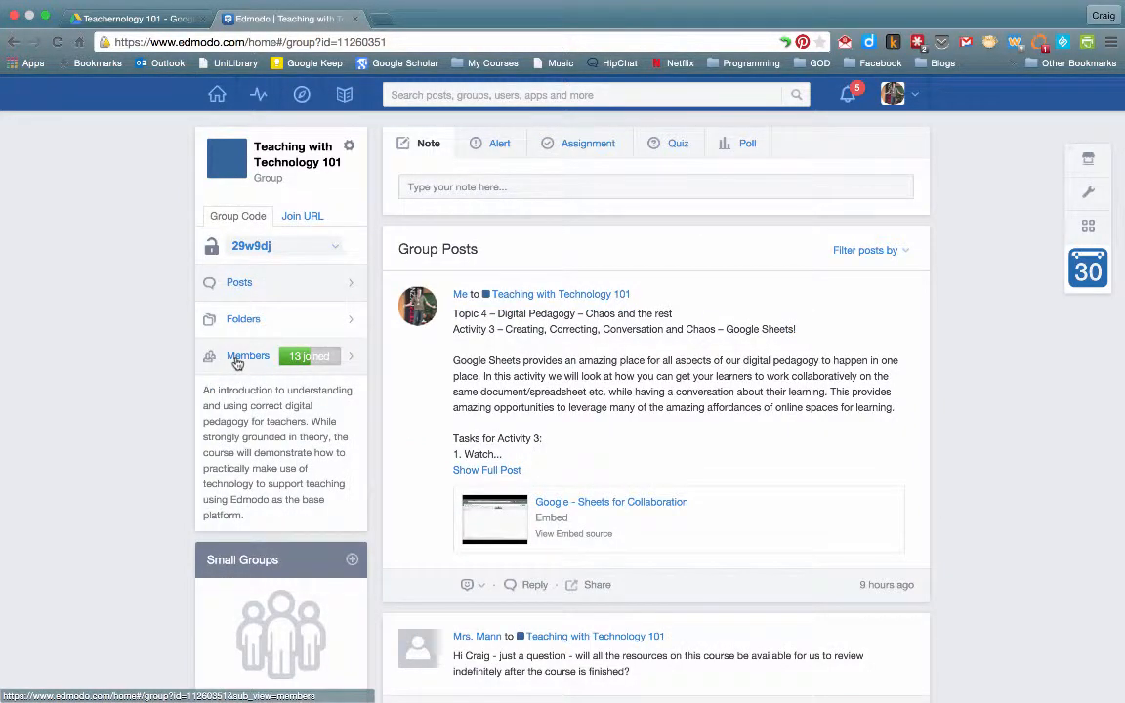
click(244, 358)
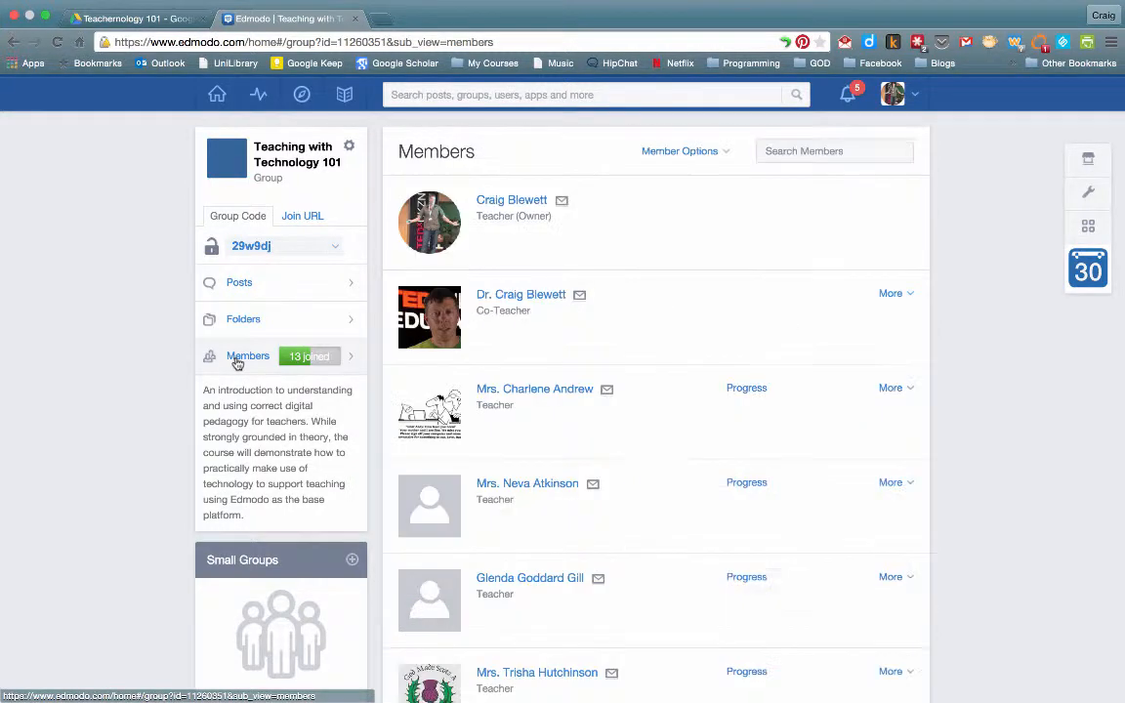
scroll(633, 364, down, 10)
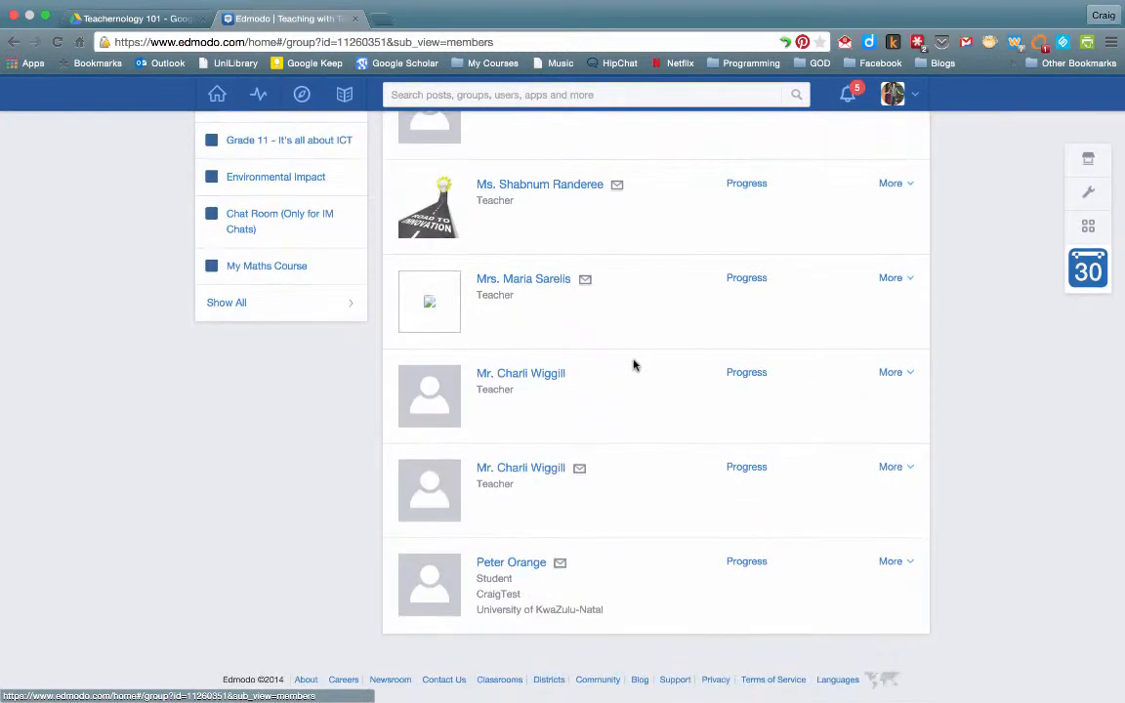
click(746, 564)
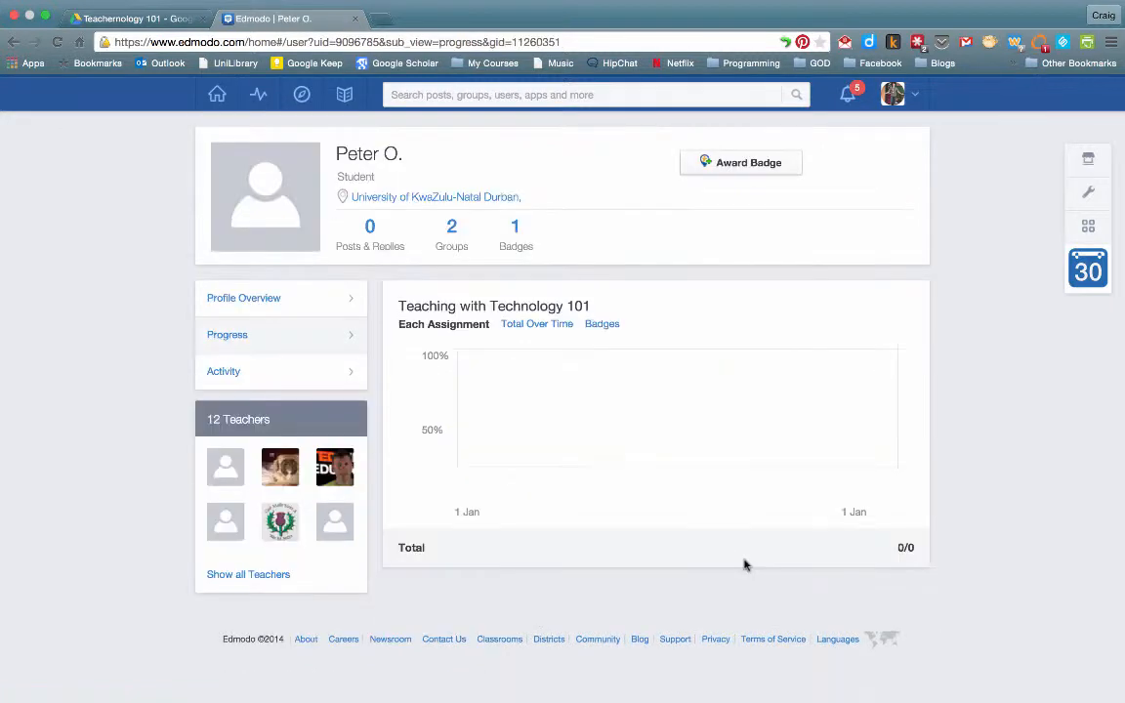
click(592, 328)
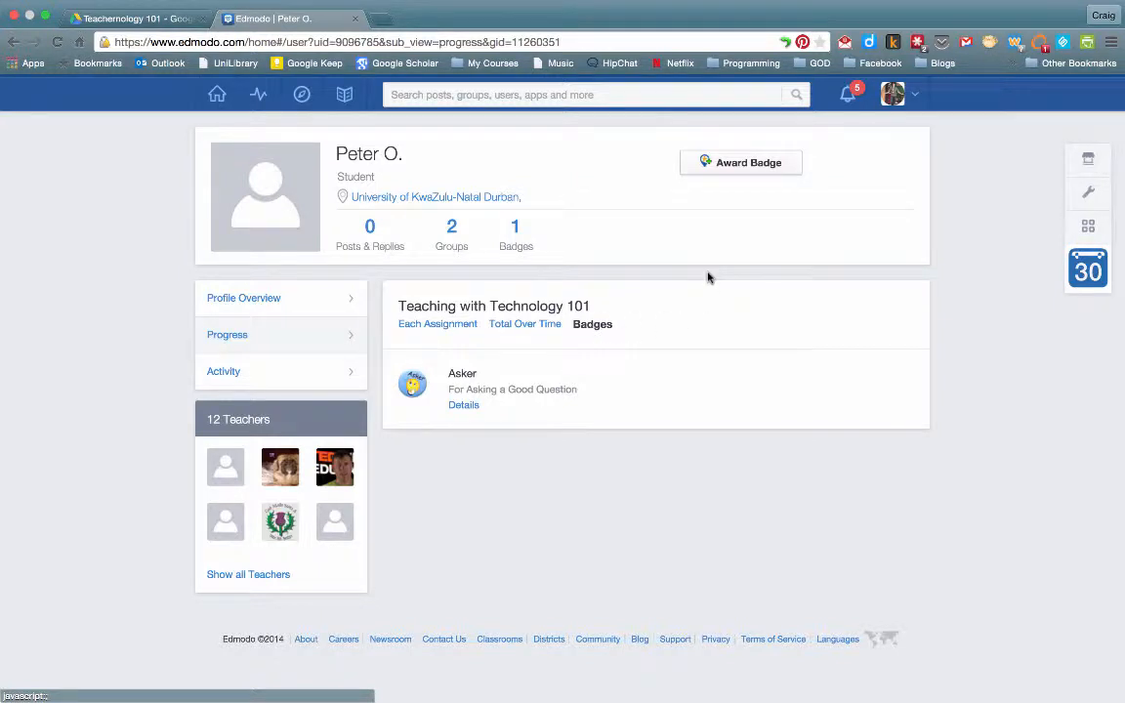
Step: Award the Teach with Tech 101 badge to the student and display the student's badge list
click(740, 163)
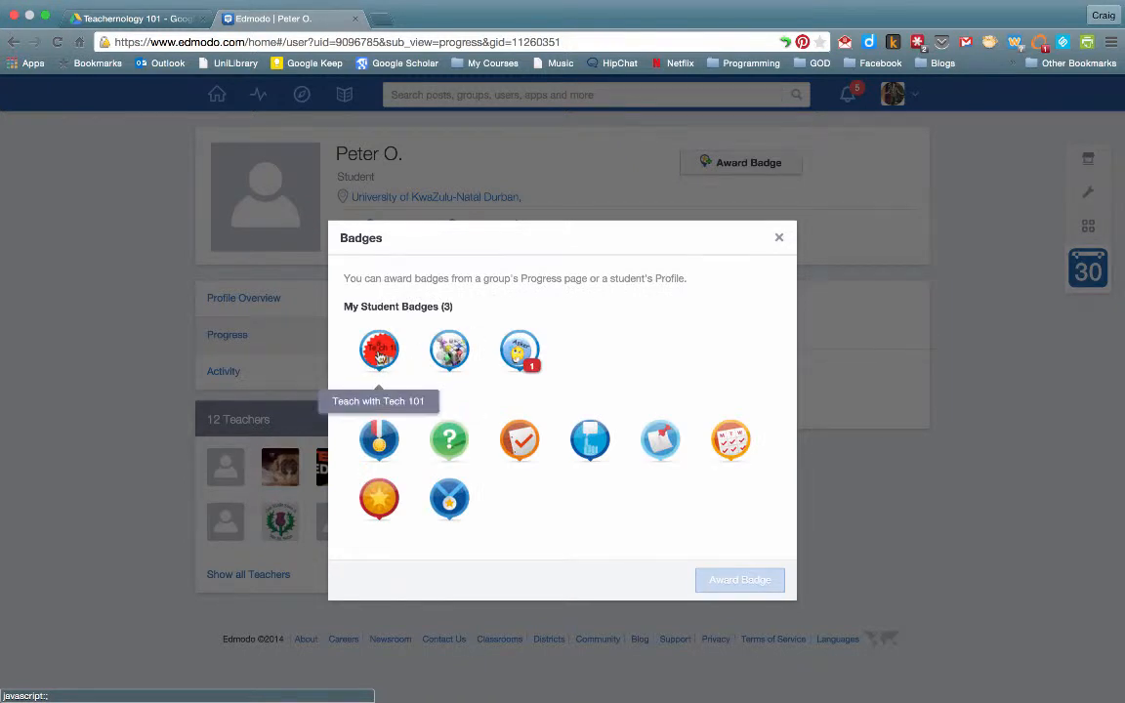
click(379, 353)
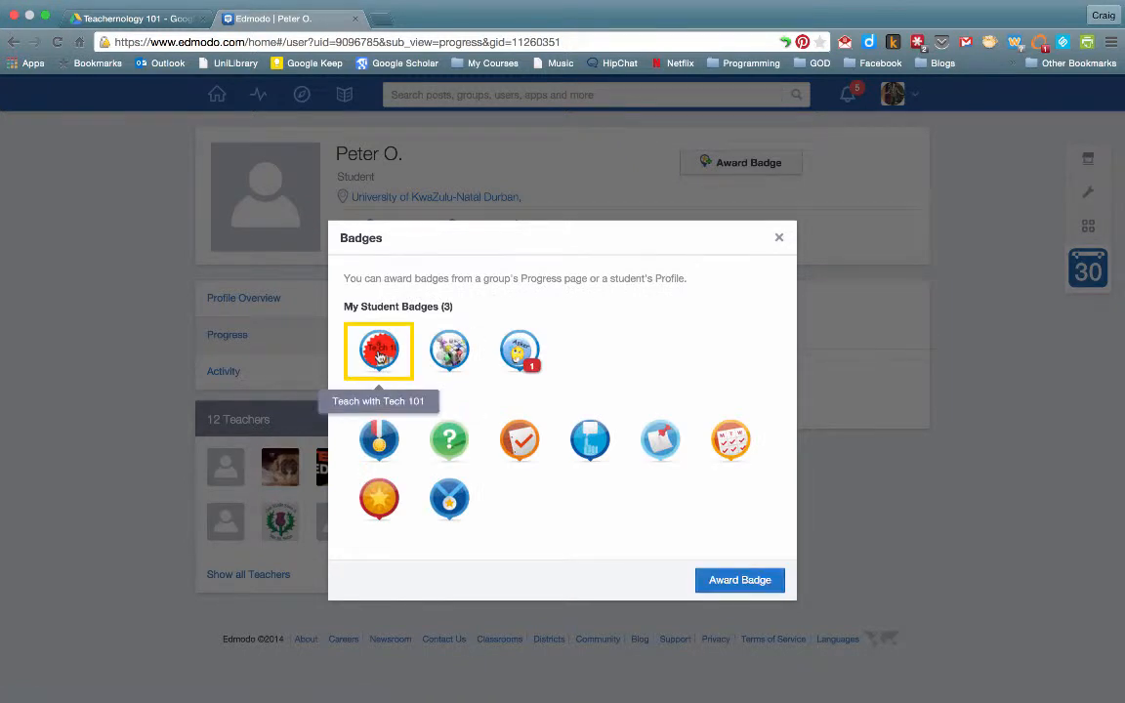
click(712, 585)
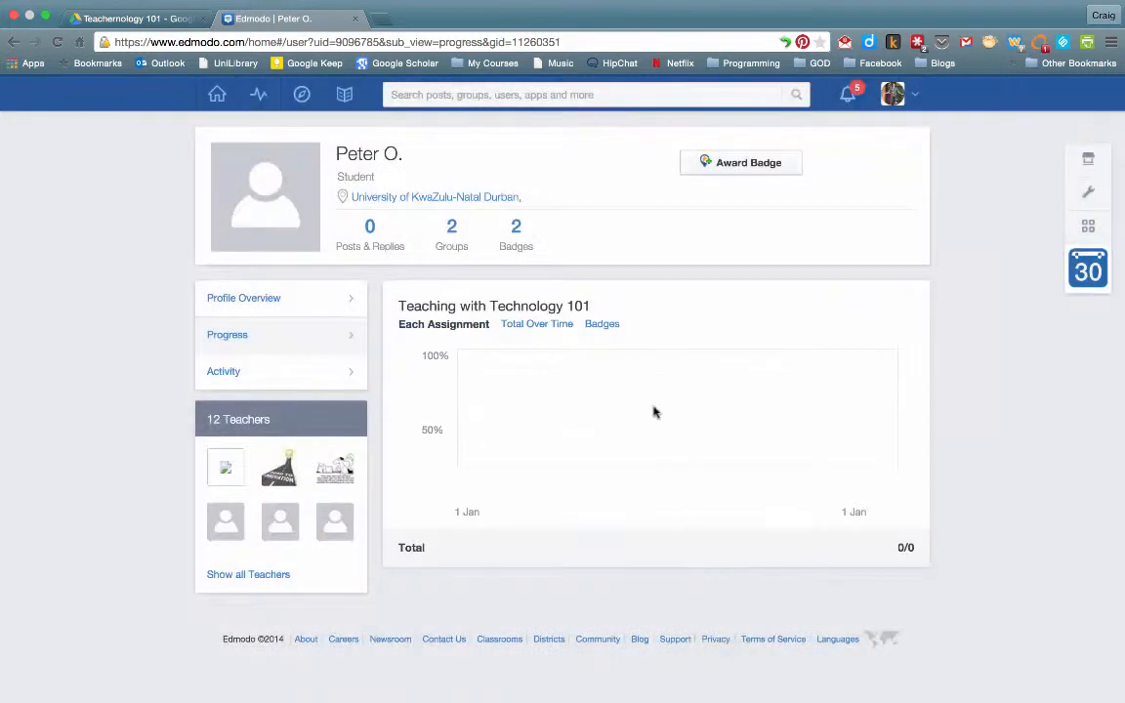
click(597, 325)
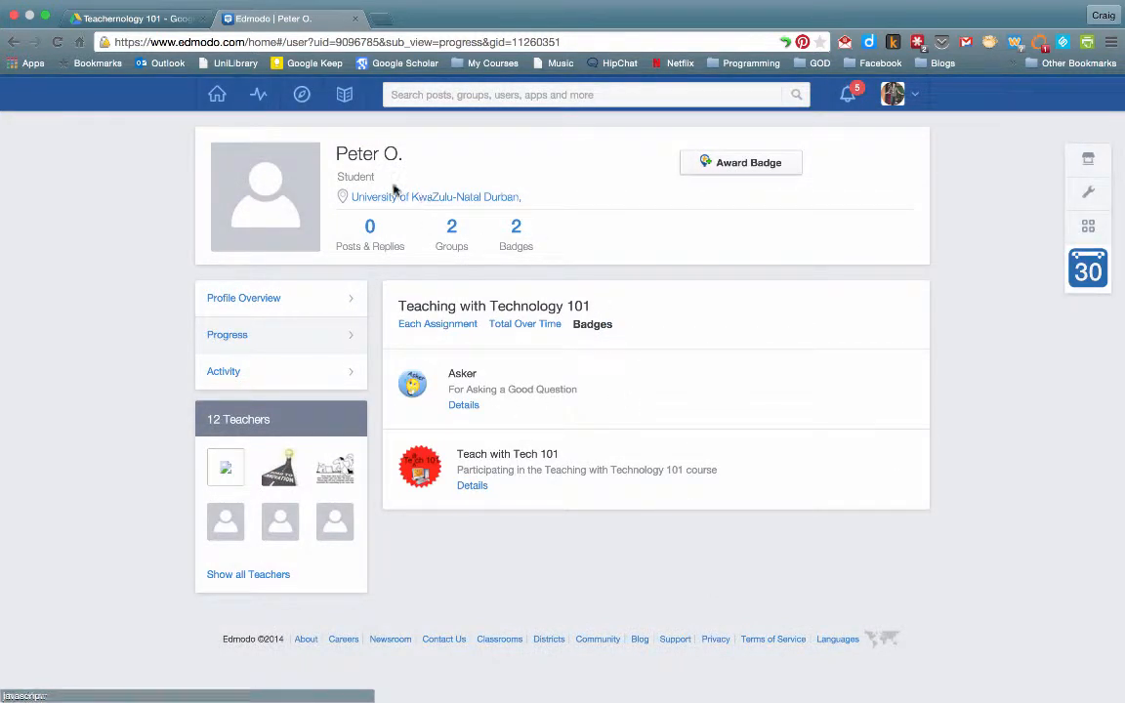
Step: Review the badges and grades of all students on the Teaching with Technology 101 progress page
click(260, 94)
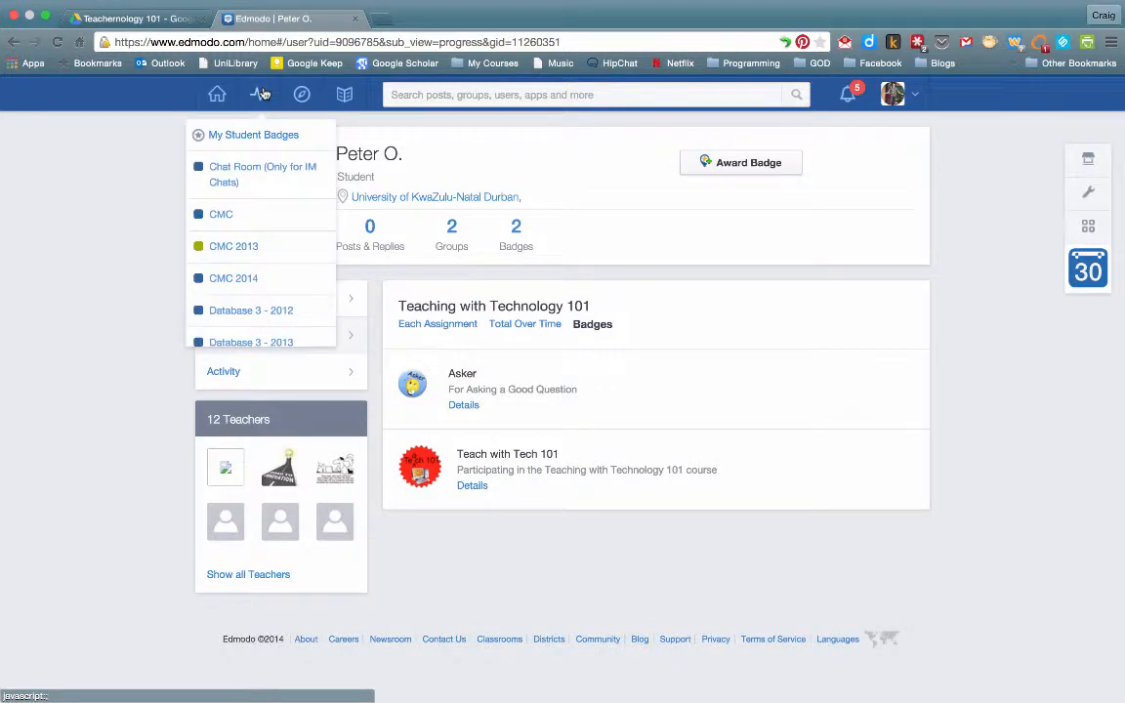
scroll(252, 249, down, 5)
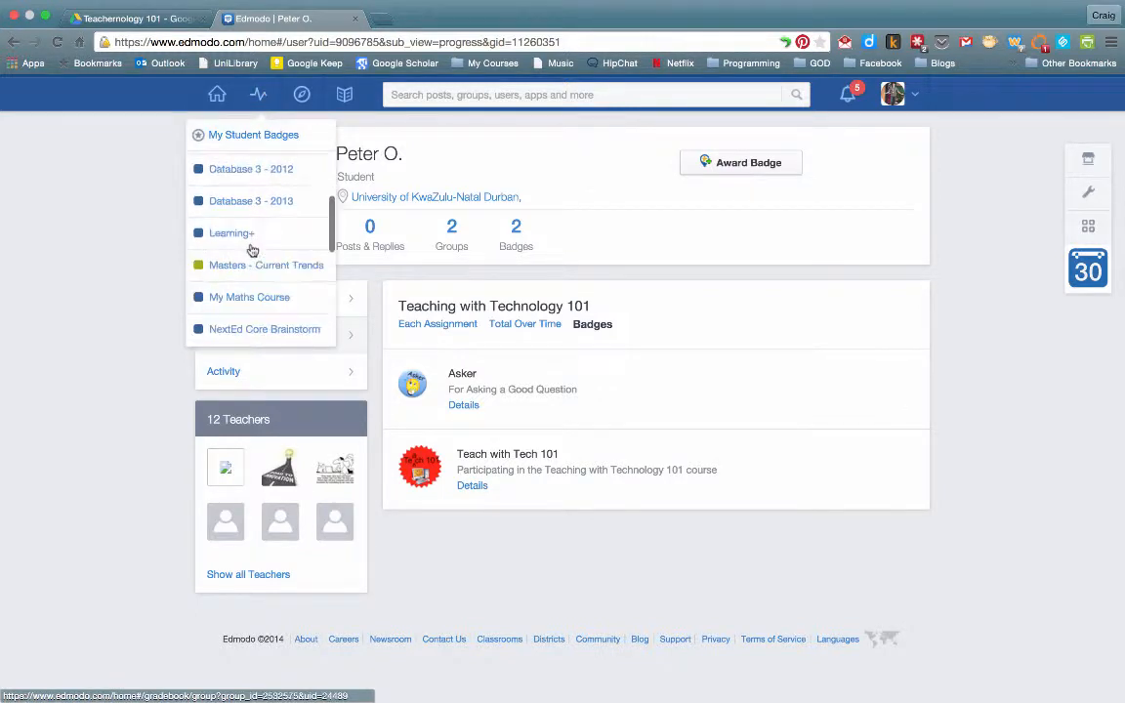
click(229, 321)
click(293, 195)
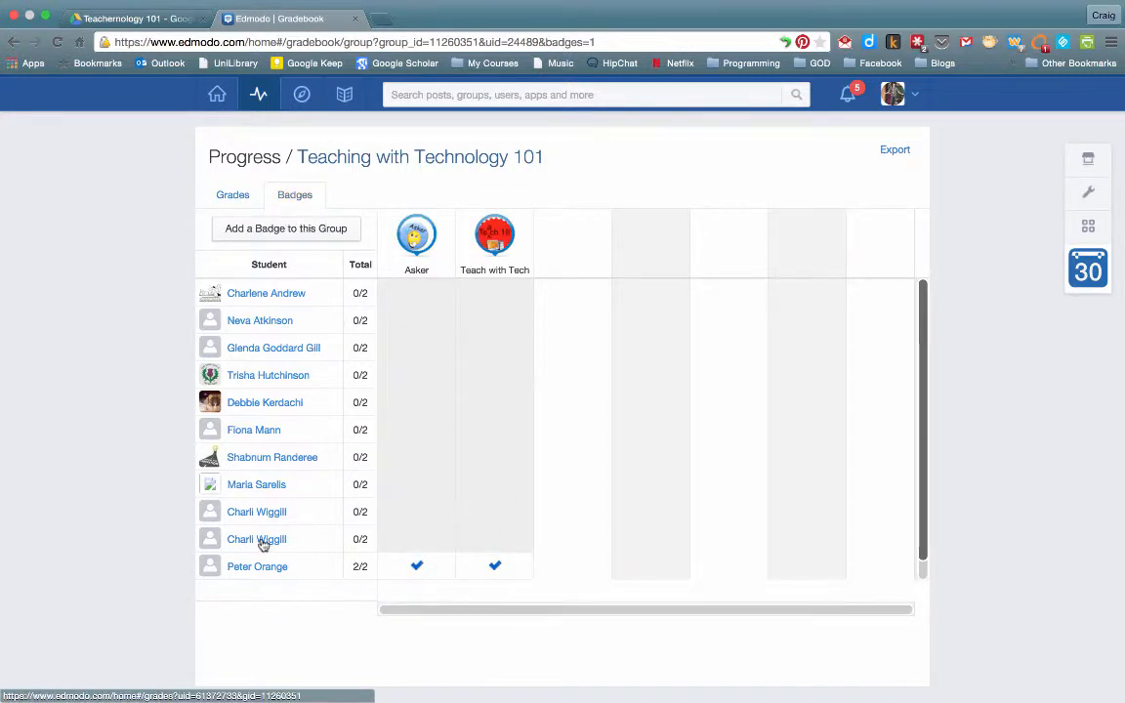
click(243, 203)
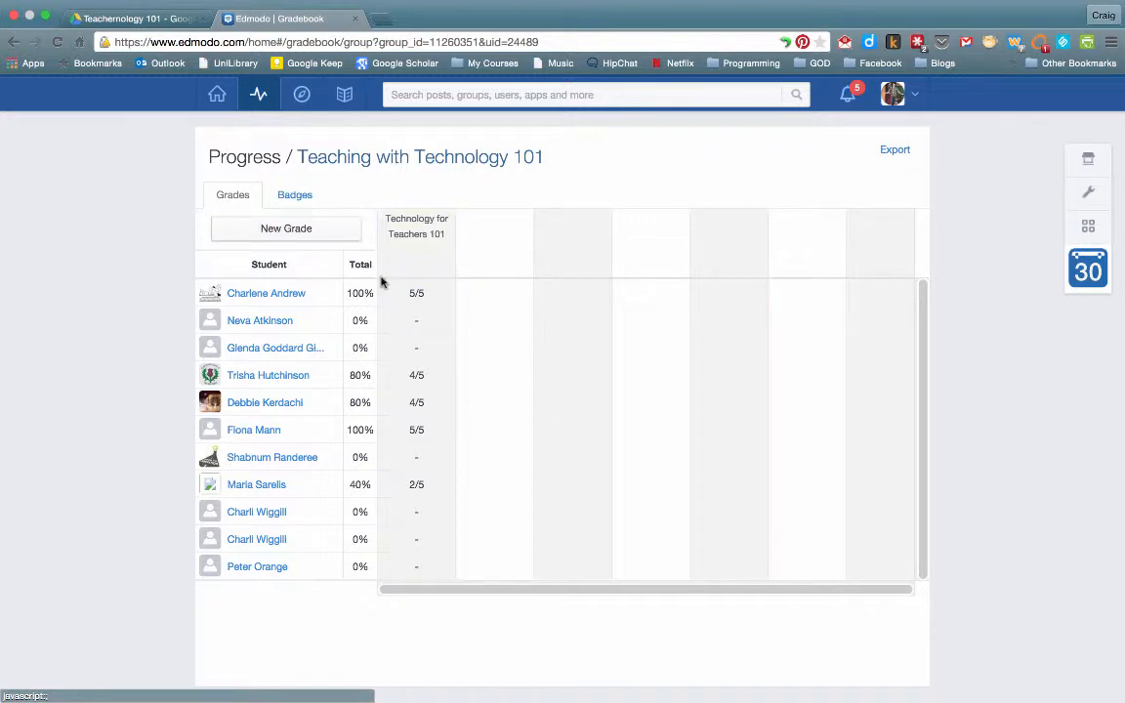
click(296, 192)
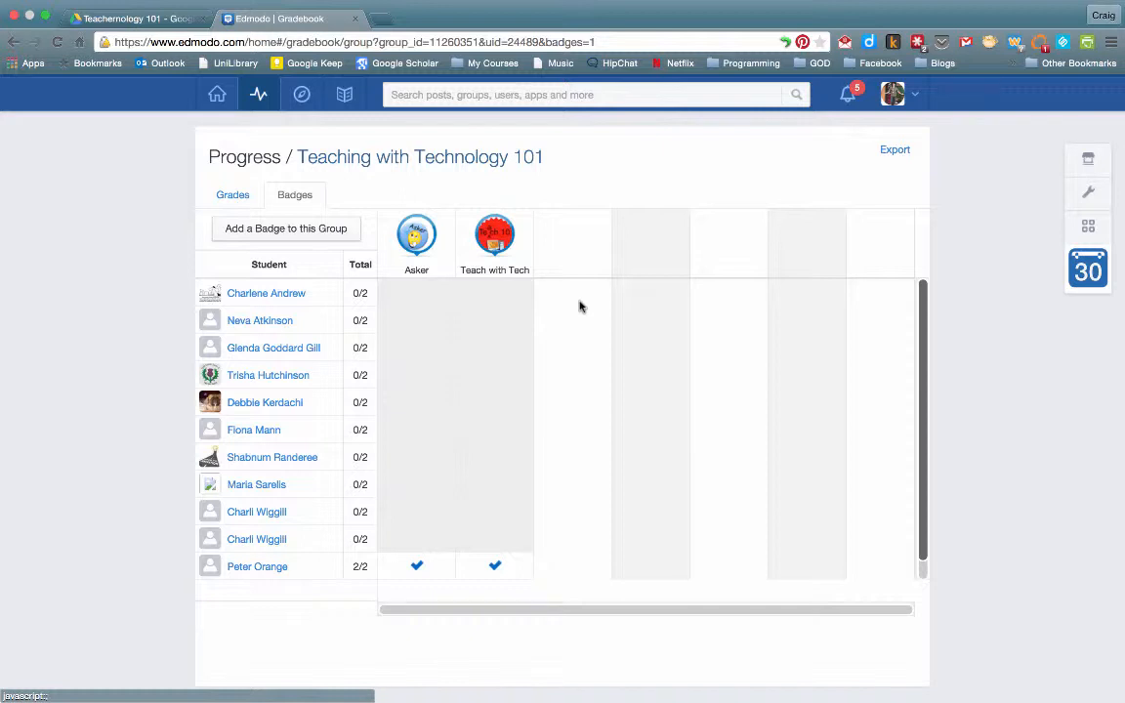
Step: Return to the home page and open the My Maths Course group
click(217, 97)
scroll(502, 405, down, 5)
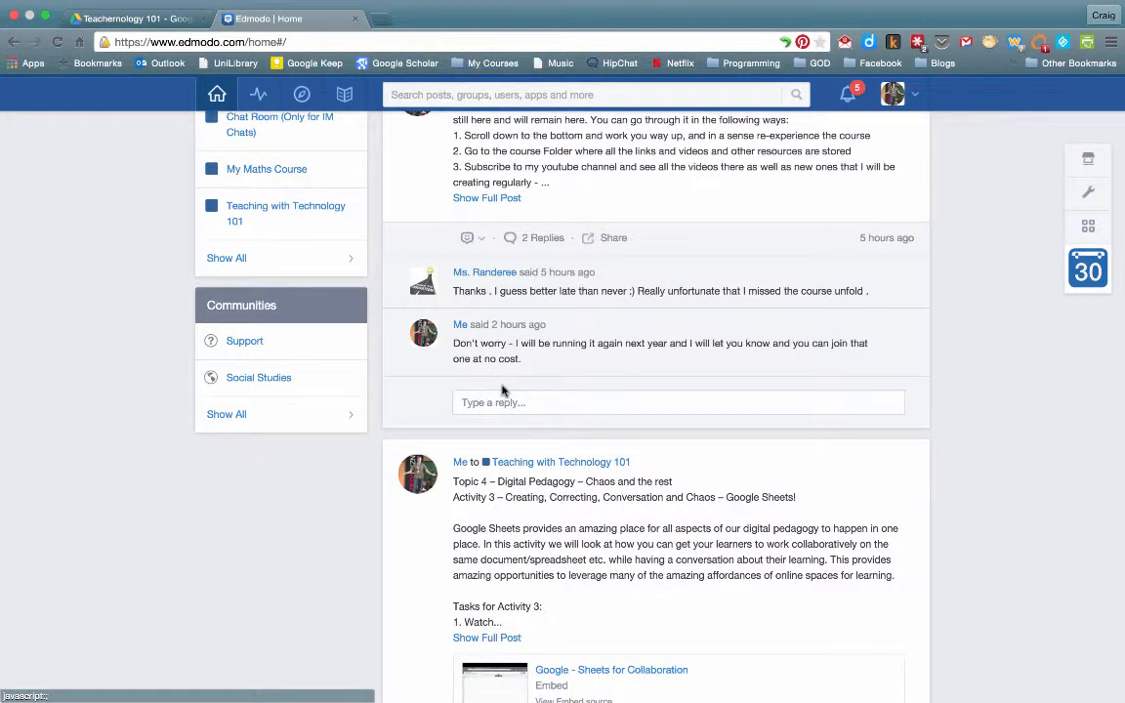
scroll(503, 391, up, 4)
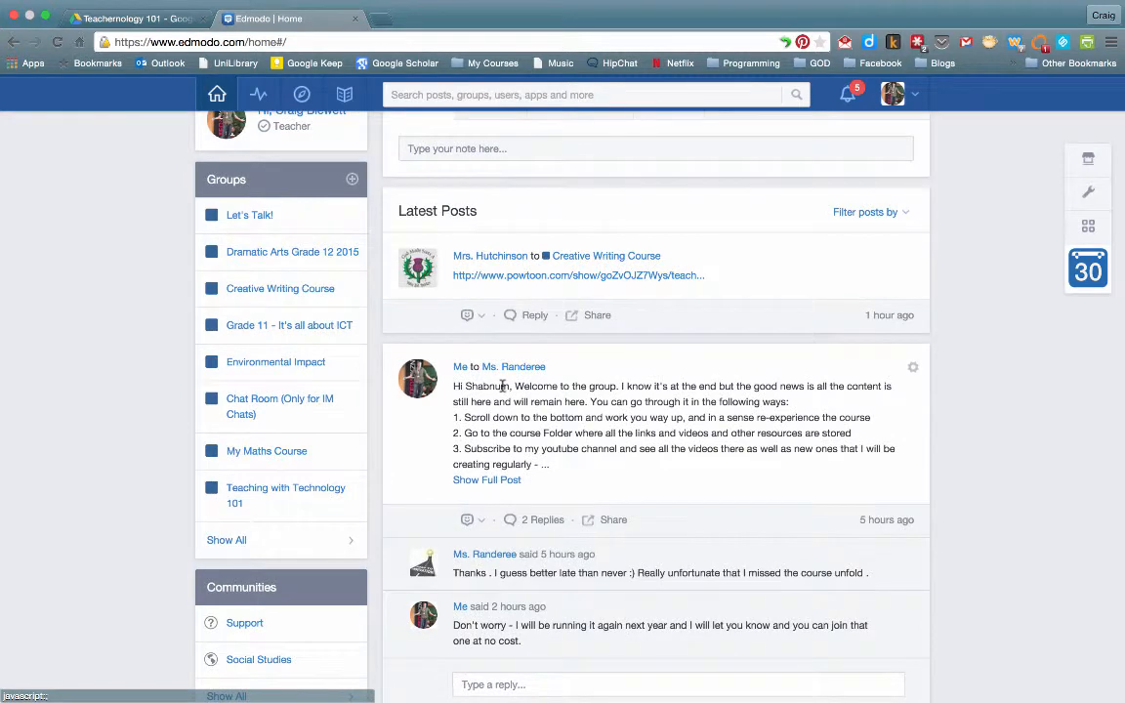
scroll(279, 357, down, 1)
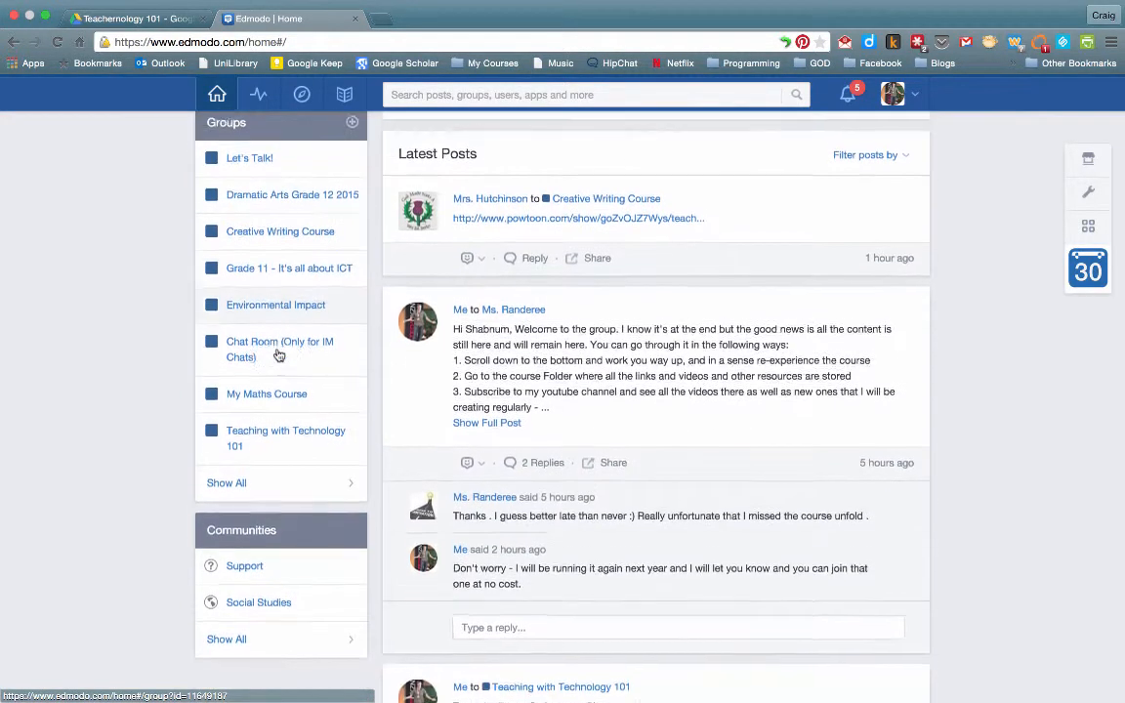
scroll(279, 357, up, 1)
click(253, 420)
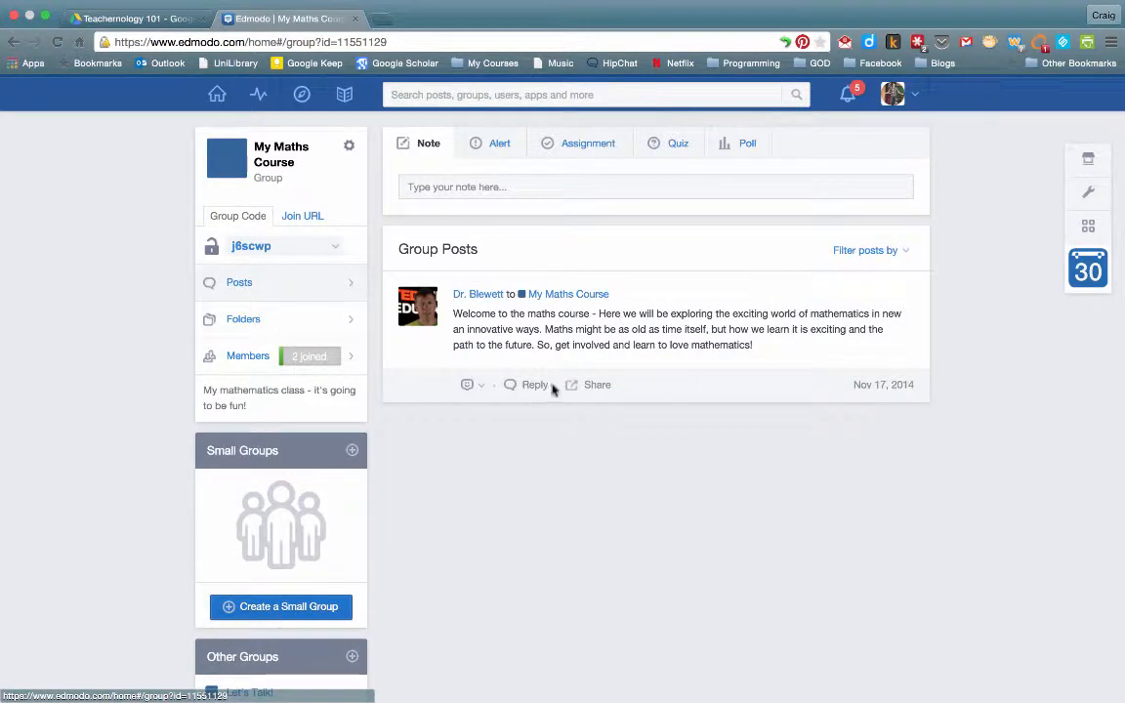
Step: Compose a My Maths Course note asking students to read about the history of Pi, its debate and issues, and reply explaining how they see the key issues
click(476, 187)
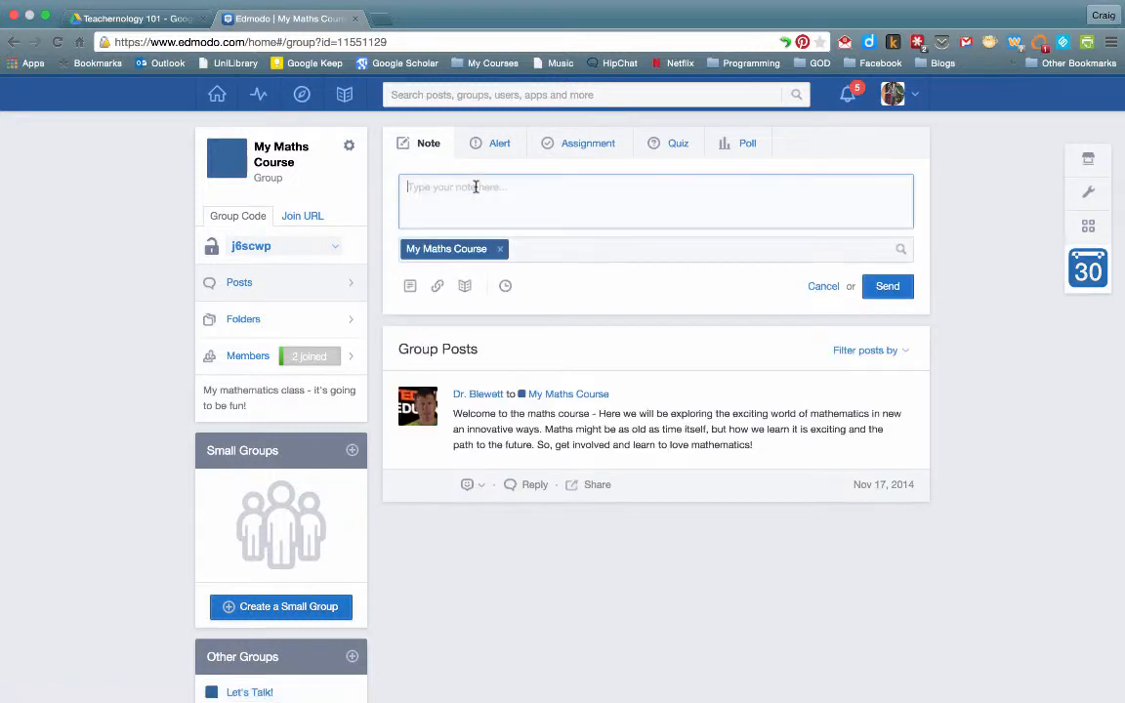
text(For this next assignment you need to go and read about the history of Pi and )
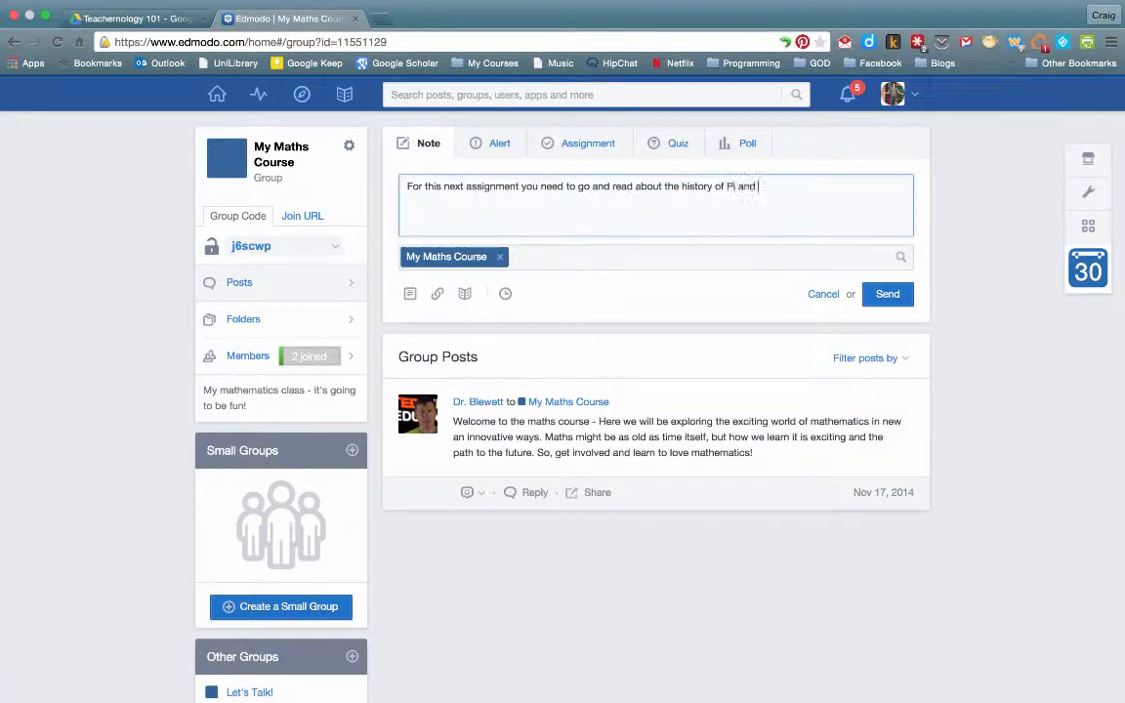
text(how the debate around it arose and the issues that it created. Once you have done that you need to post a reply here explaining)
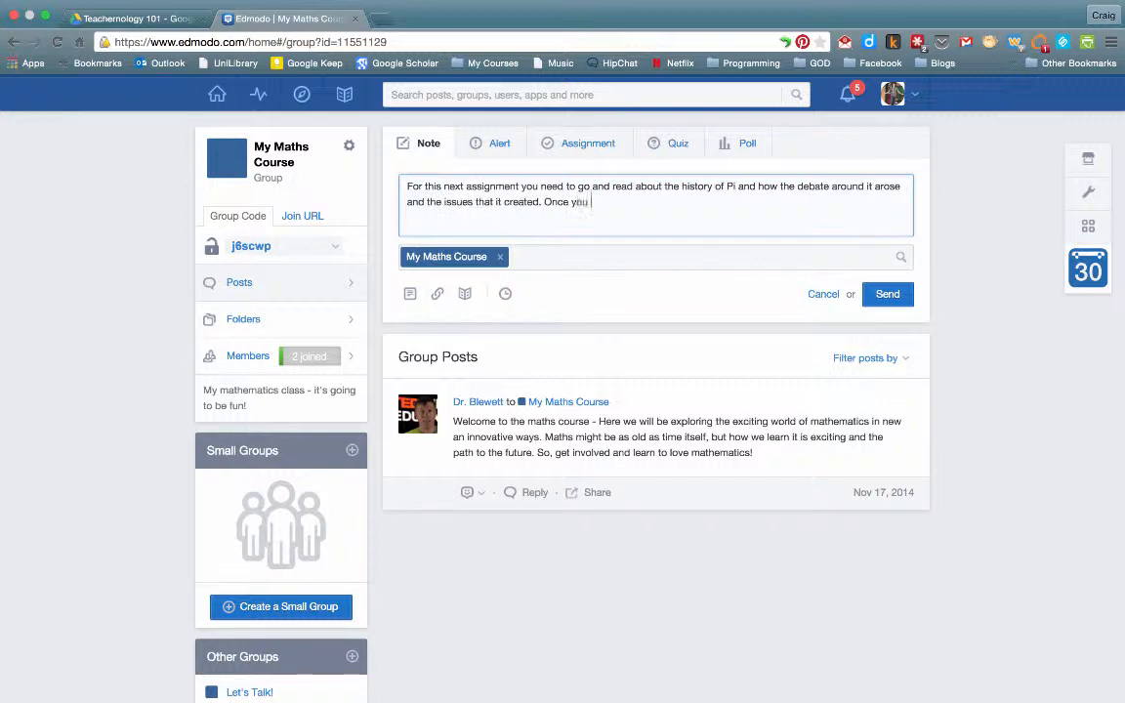
text( how you see the key issues.)
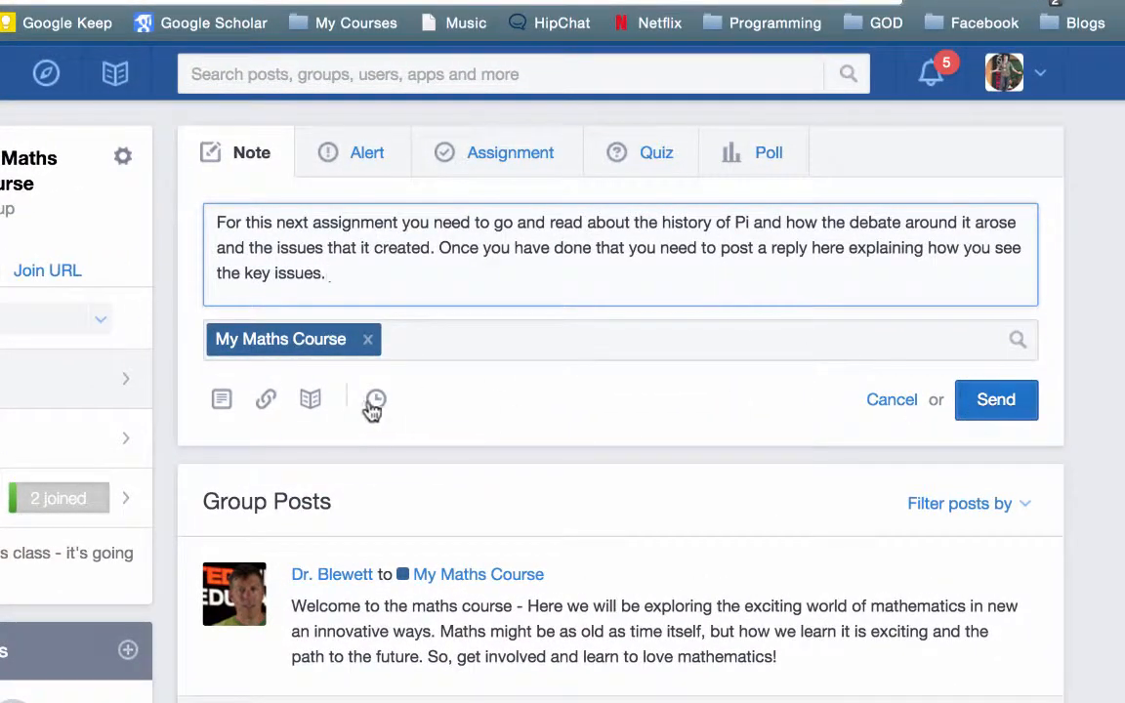
Step: Schedule the assignment note to be posted on 12/15/2014 at 9:00 AM
click(376, 401)
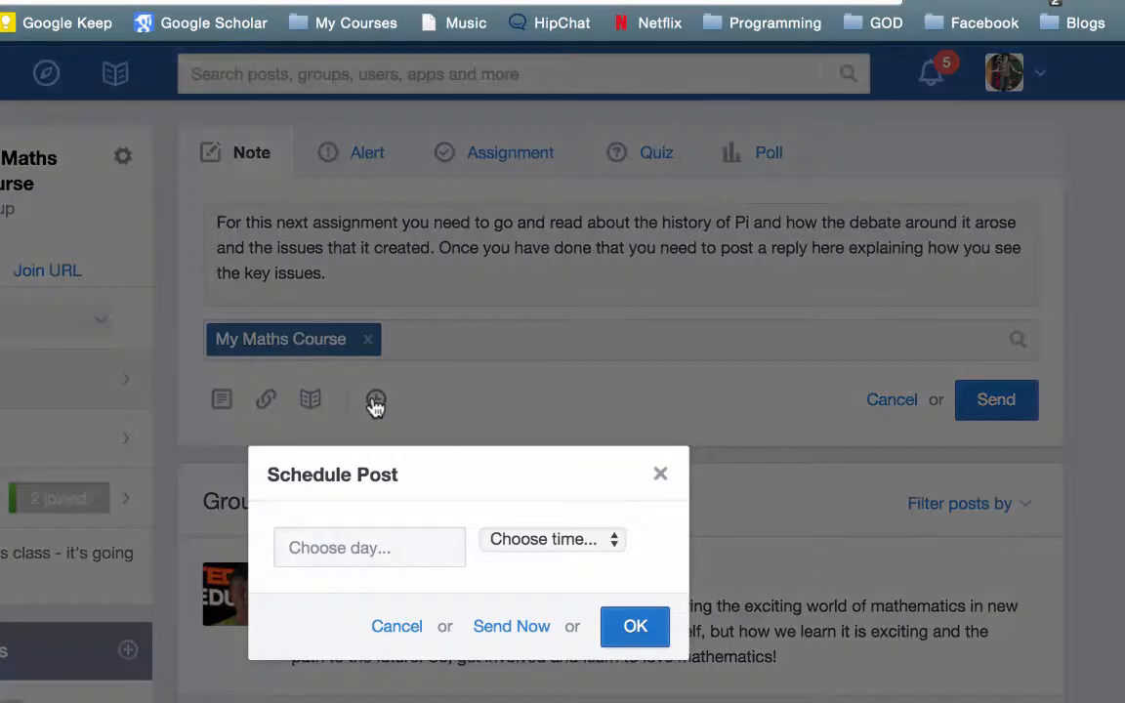
click(378, 547)
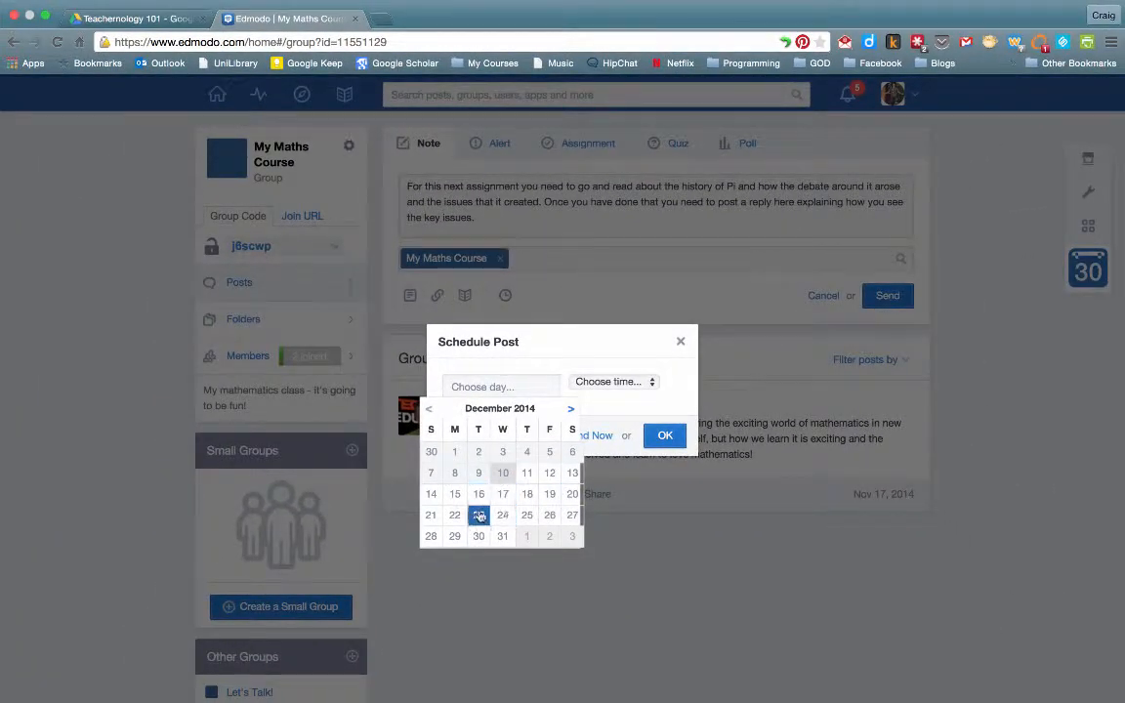
click(454, 495)
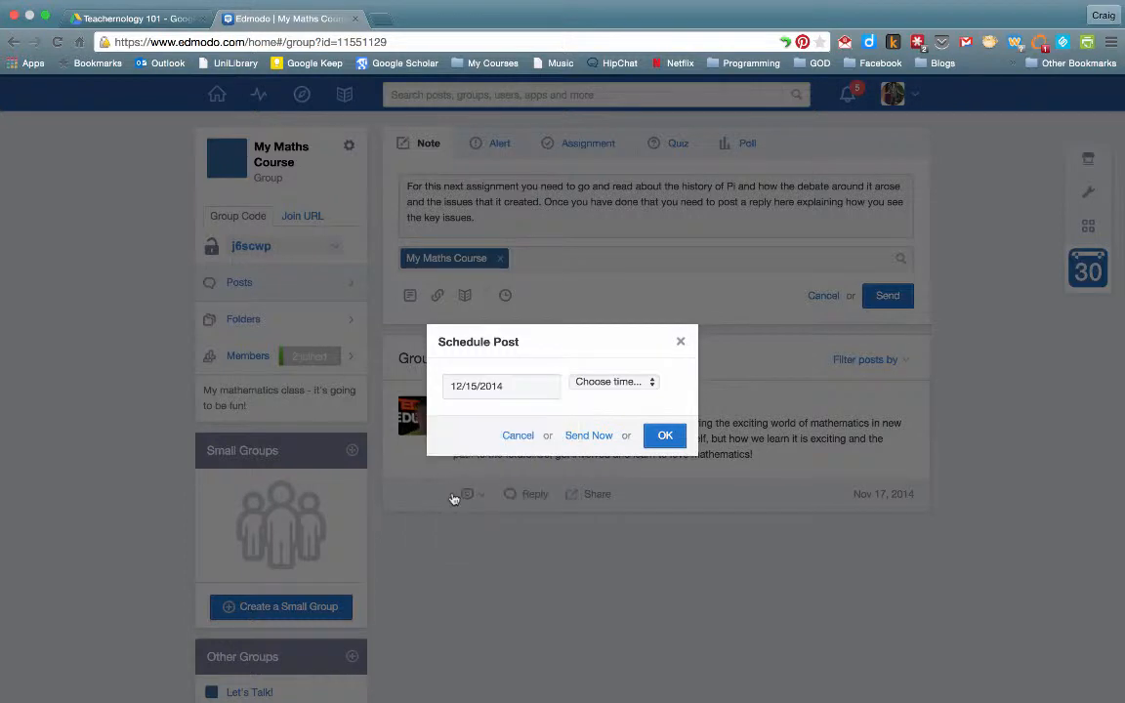
click(618, 382)
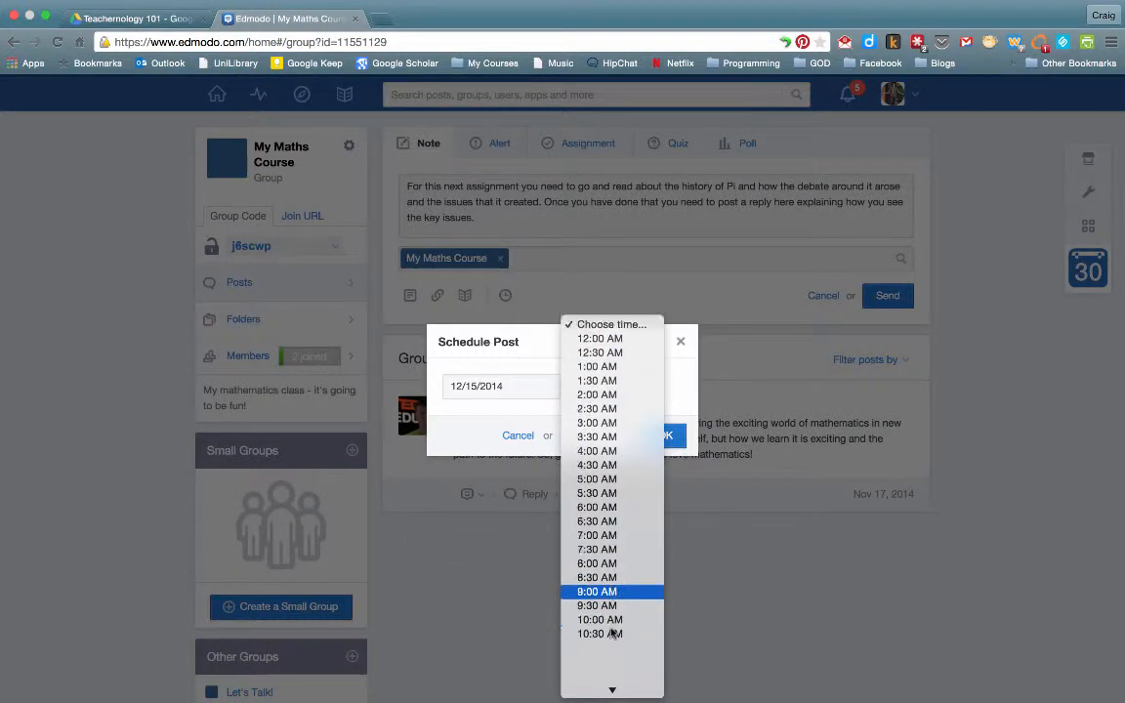
scroll(612, 633, down, 3)
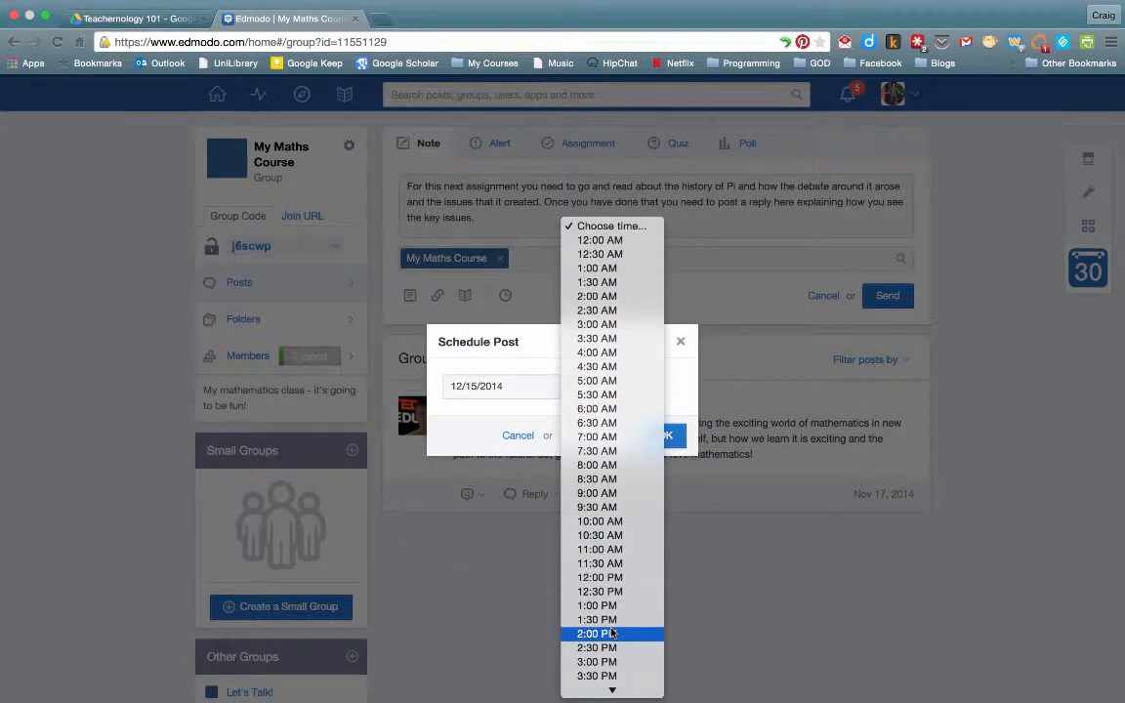
click(603, 495)
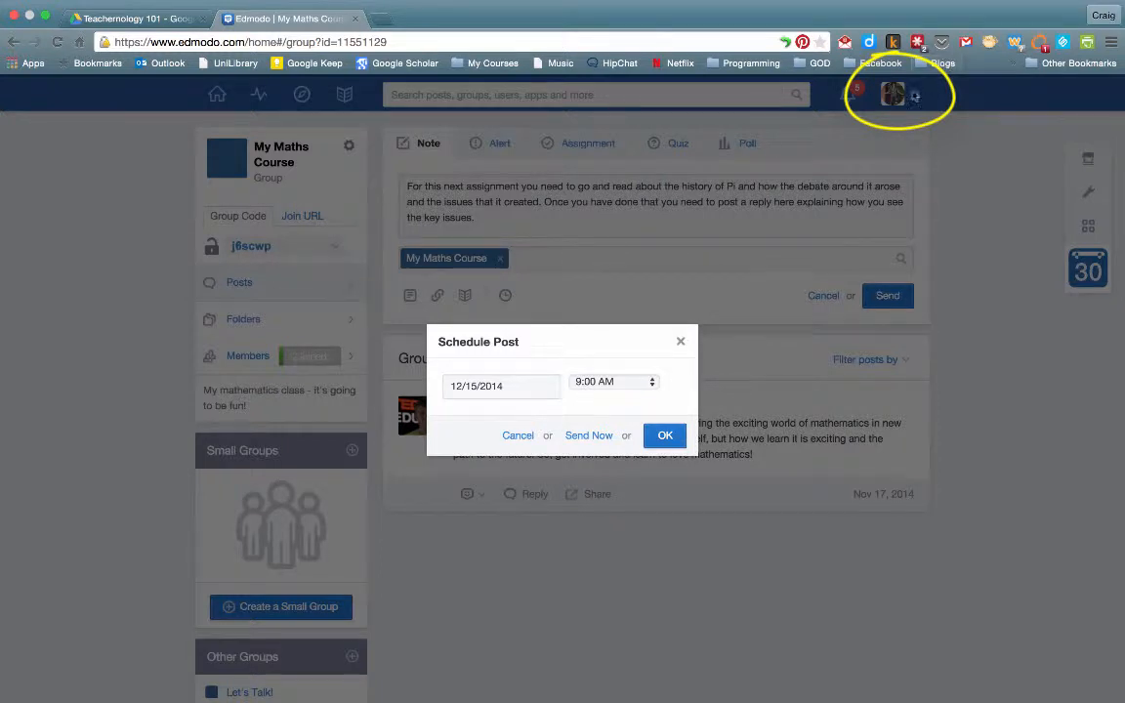
click(668, 433)
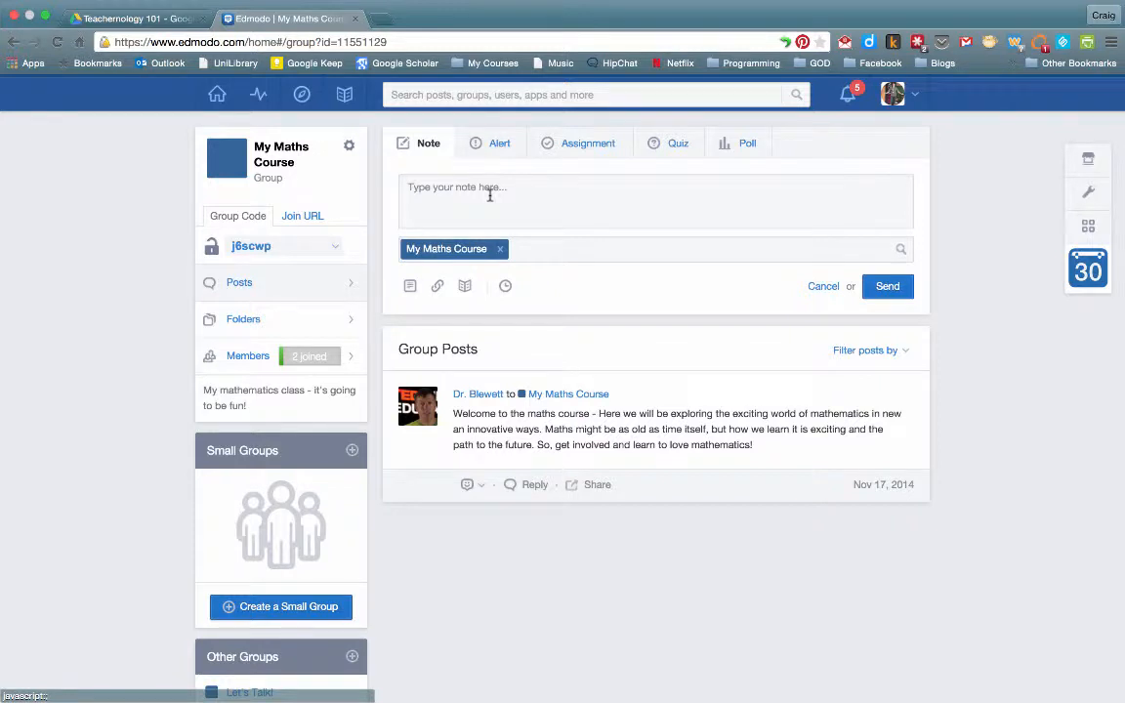
Step: Go to the home page, view the scheduled posts and check the management options for the My Maths Course post
click(220, 95)
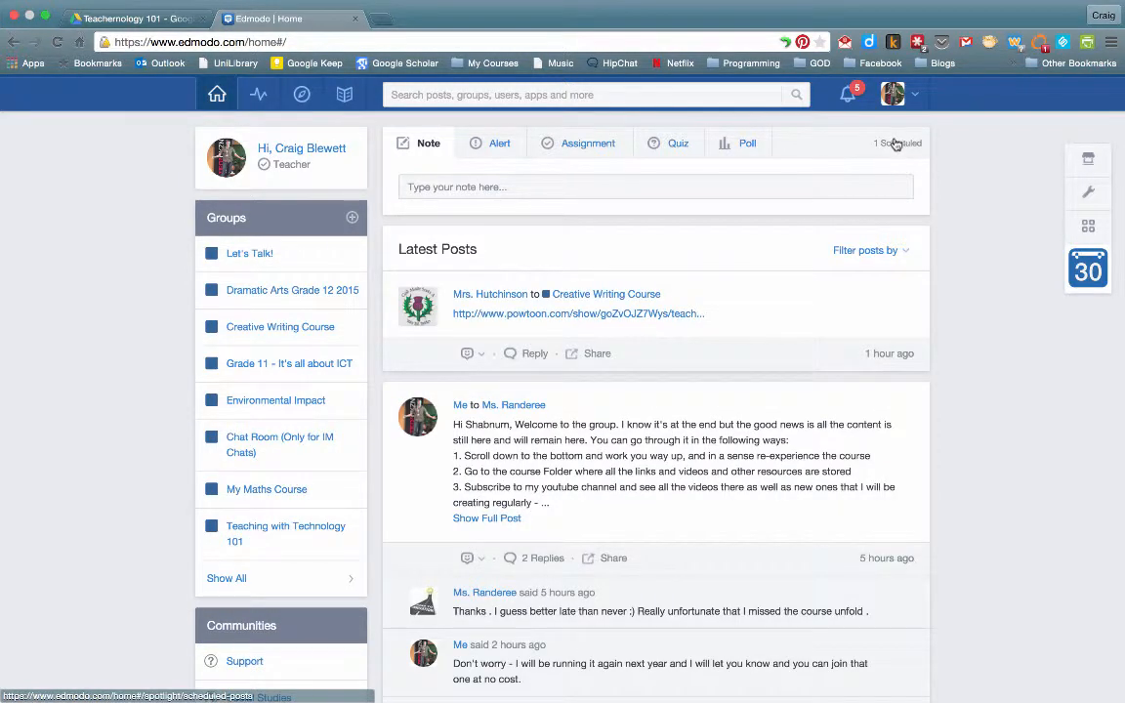
click(895, 144)
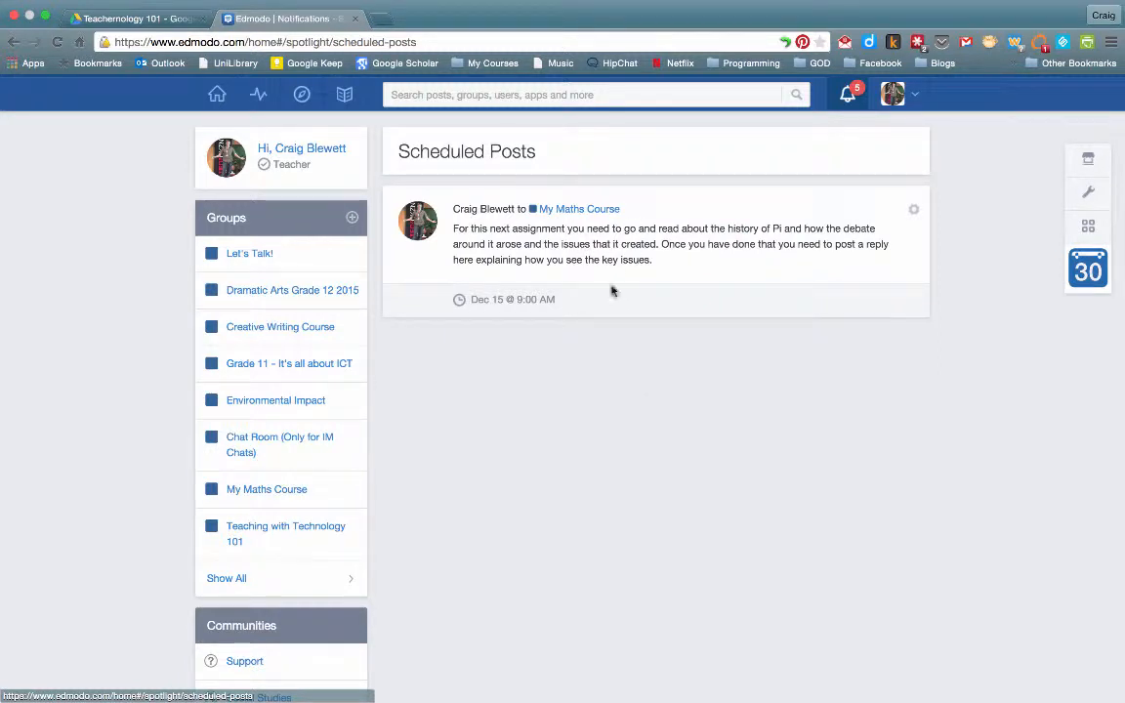
click(915, 213)
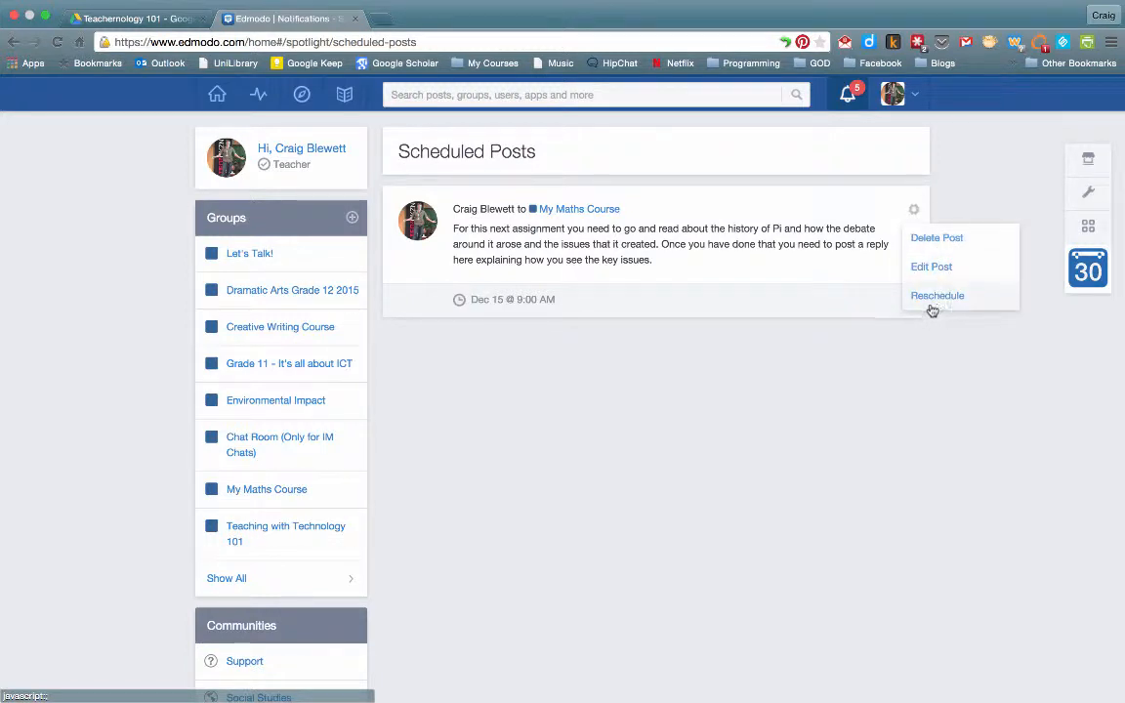
click(756, 382)
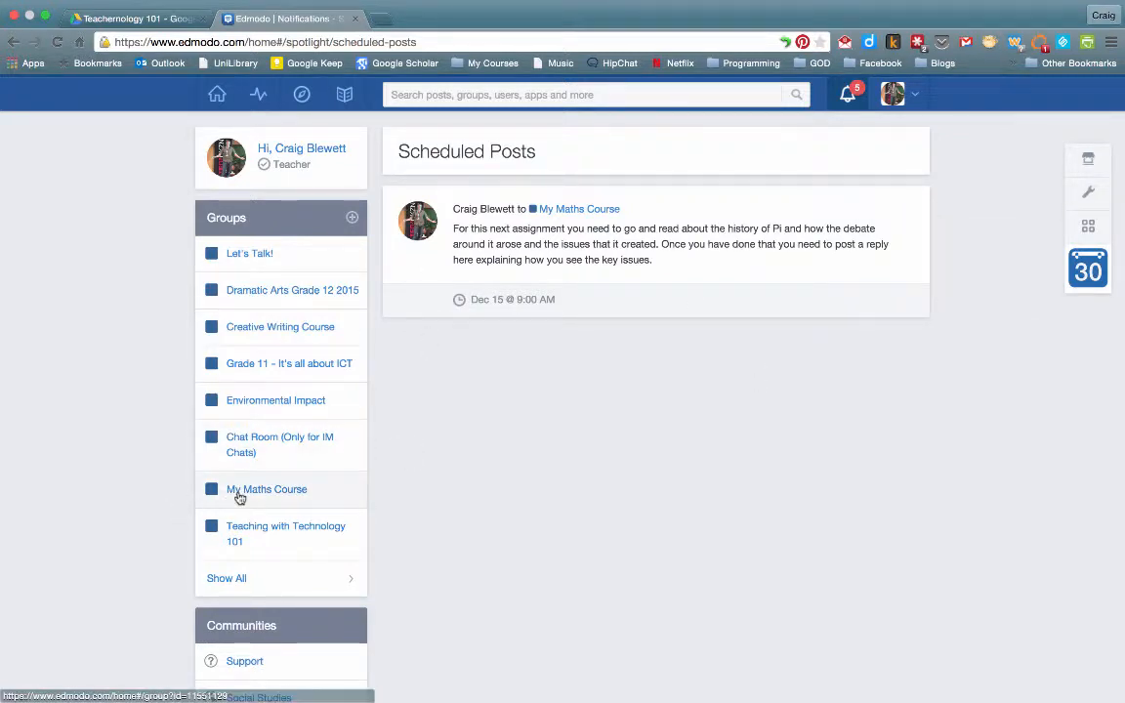
Step: Create a small group named Group 1 in the Teaching with Technology 101 group
click(239, 495)
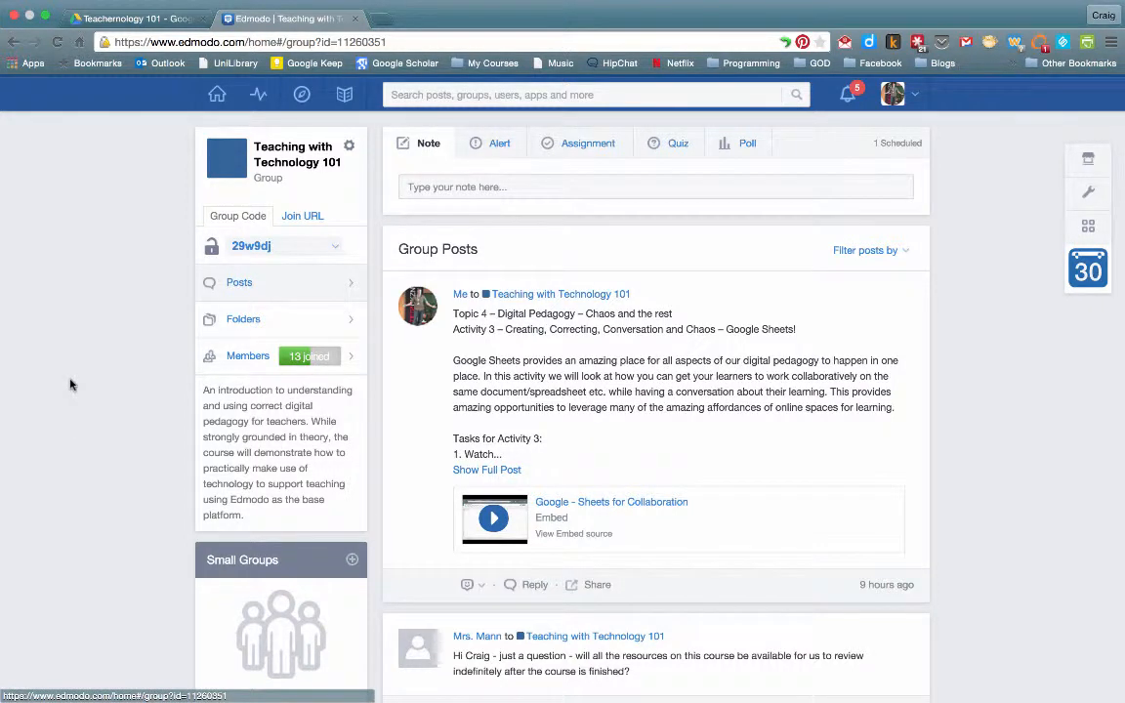
scroll(71, 385, down, 2)
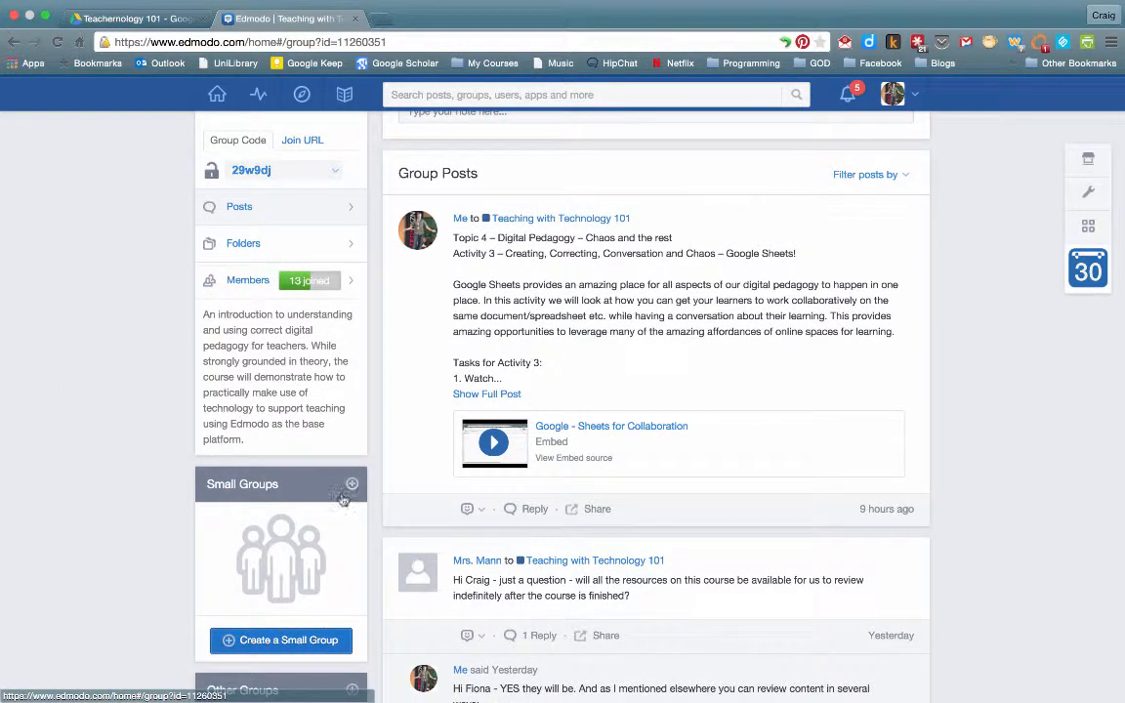
click(236, 640)
text(Gr)
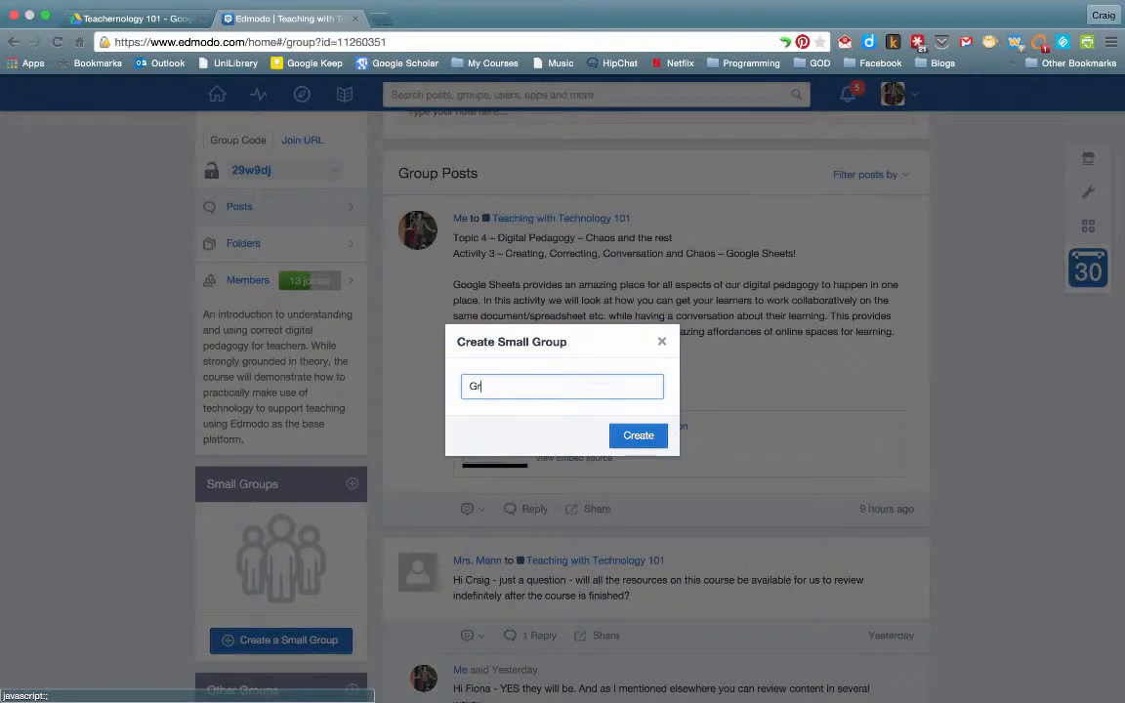
text(oup 1)
click(637, 439)
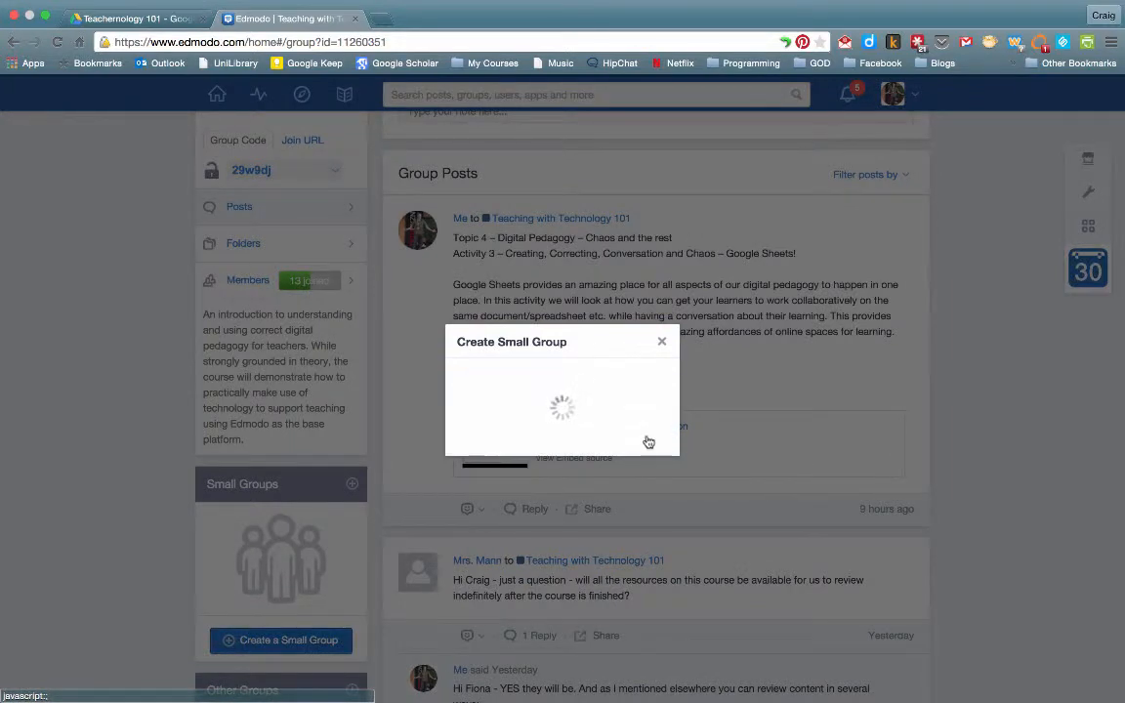
Step: Create two more small groups named Group 2 and Group 3 in Teaching with Technology 101
click(838, 162)
text(Group 2)
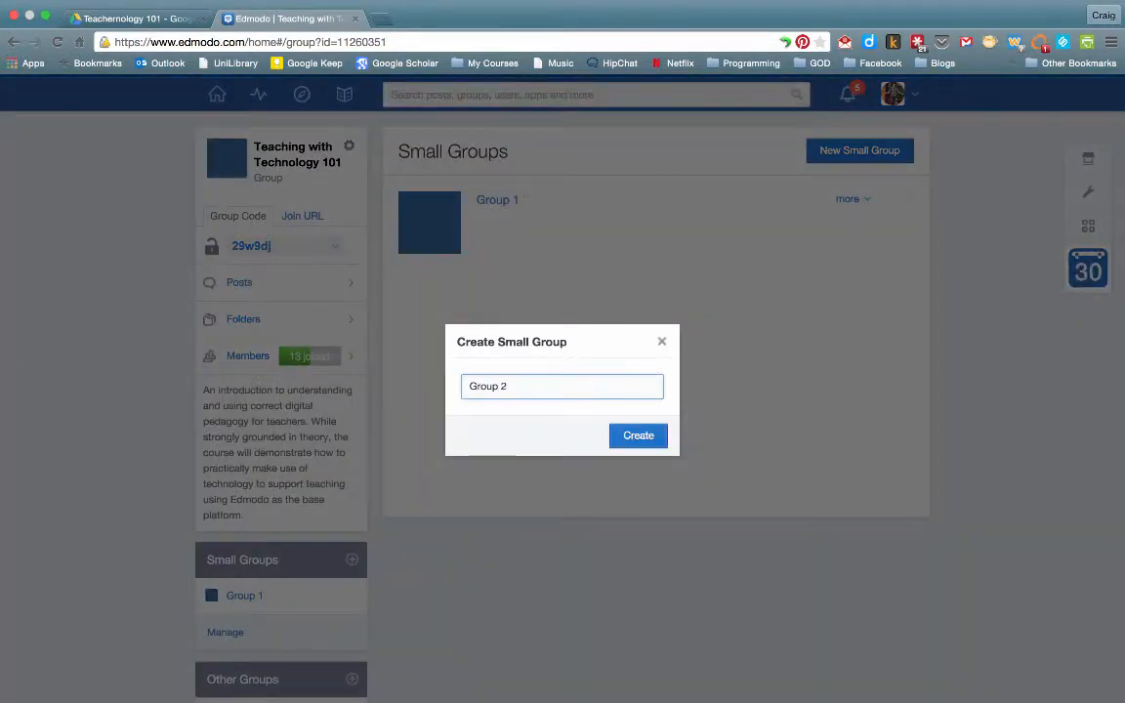
click(638, 436)
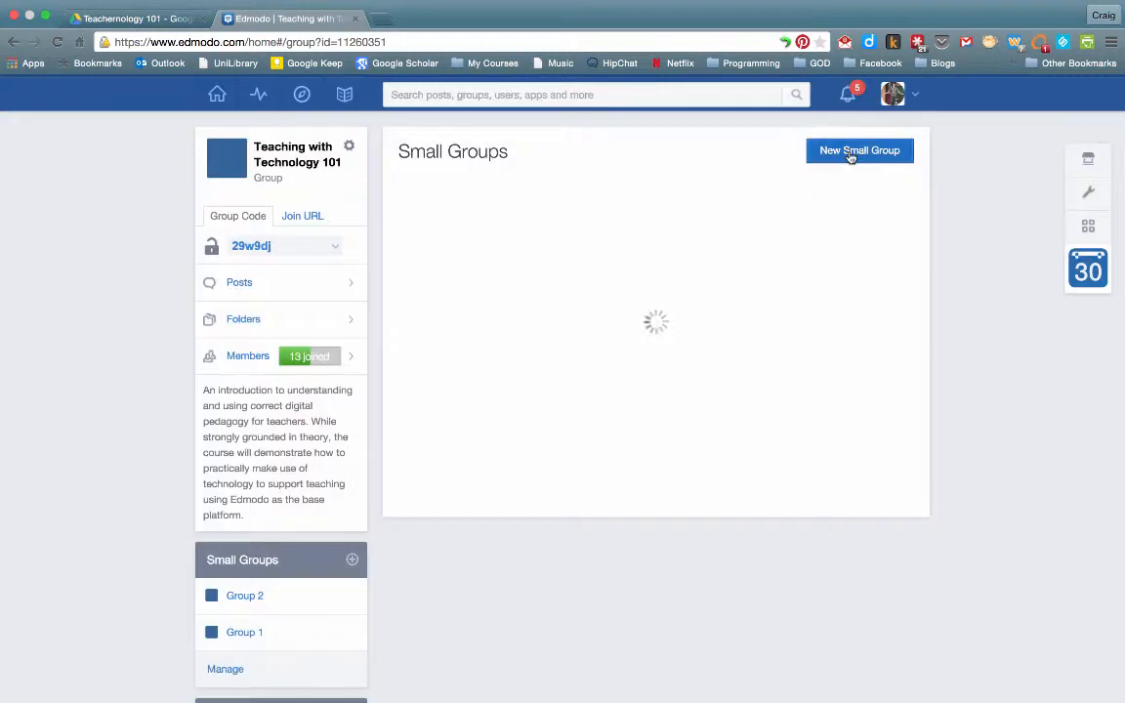
click(854, 156)
text(Group 3)
click(653, 436)
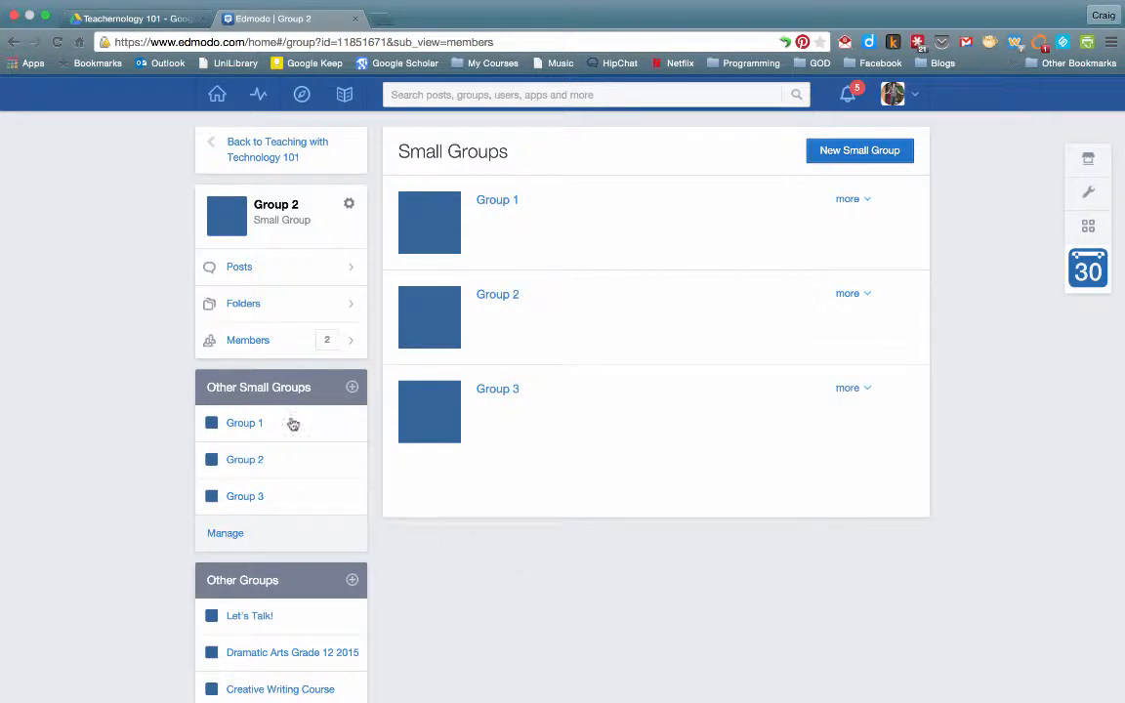
Step: Add the first four people in the list of available members to the Group 1 small group
click(245, 426)
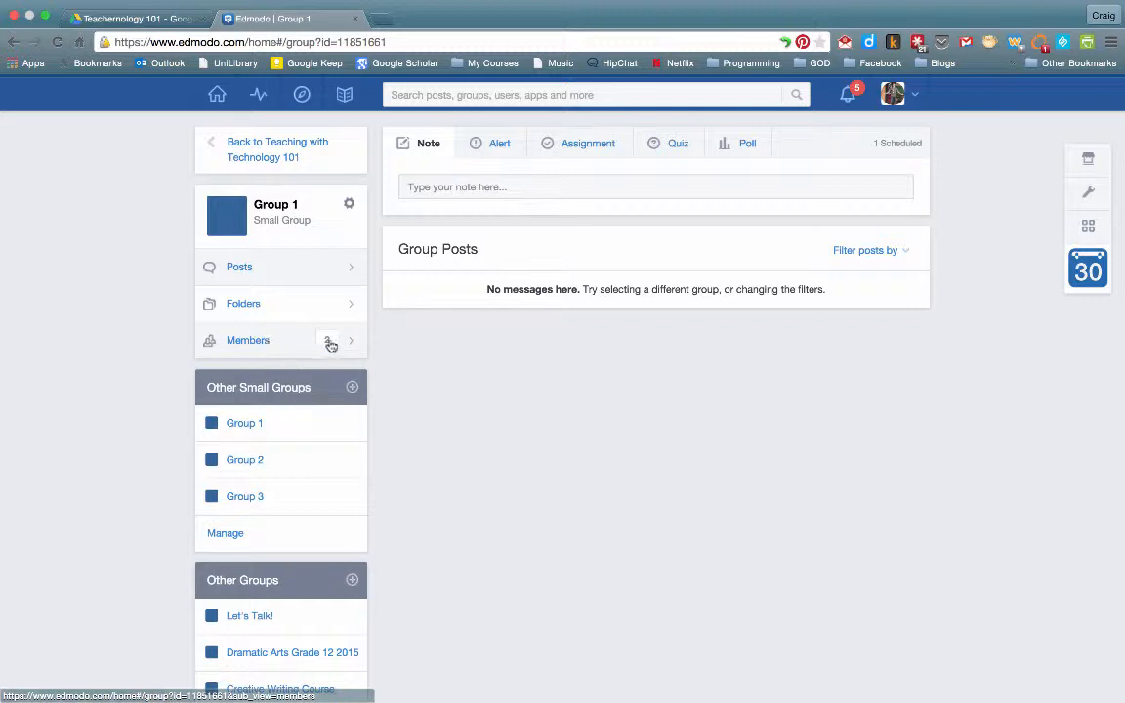
click(248, 341)
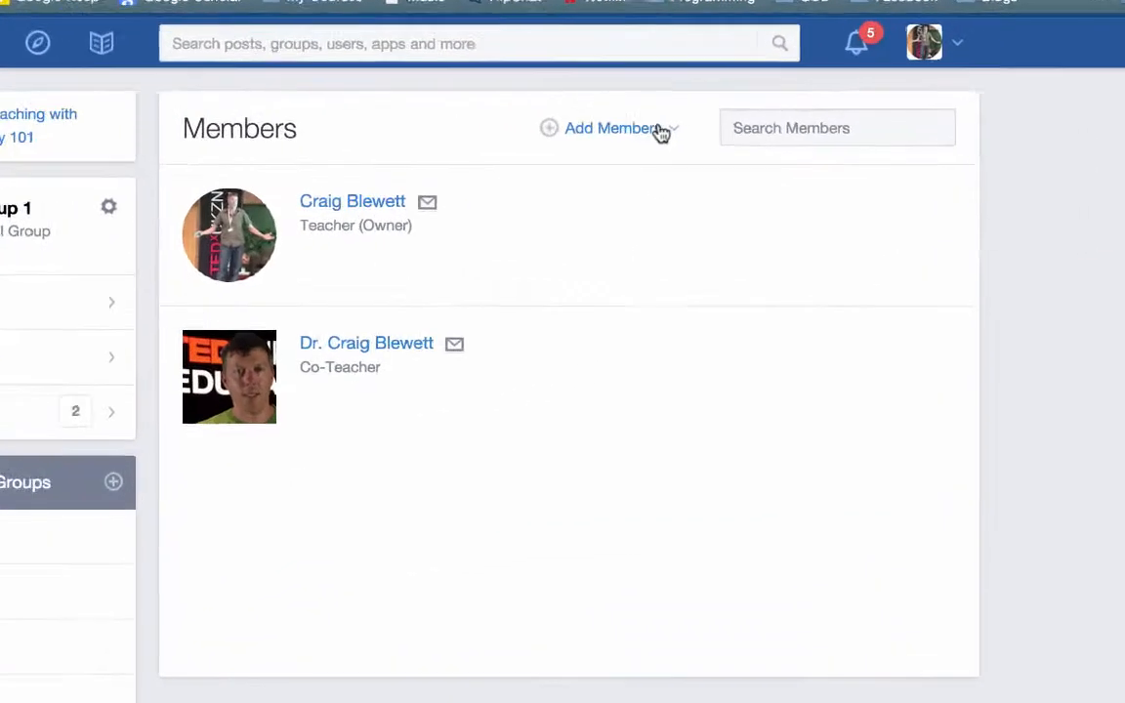
click(717, 153)
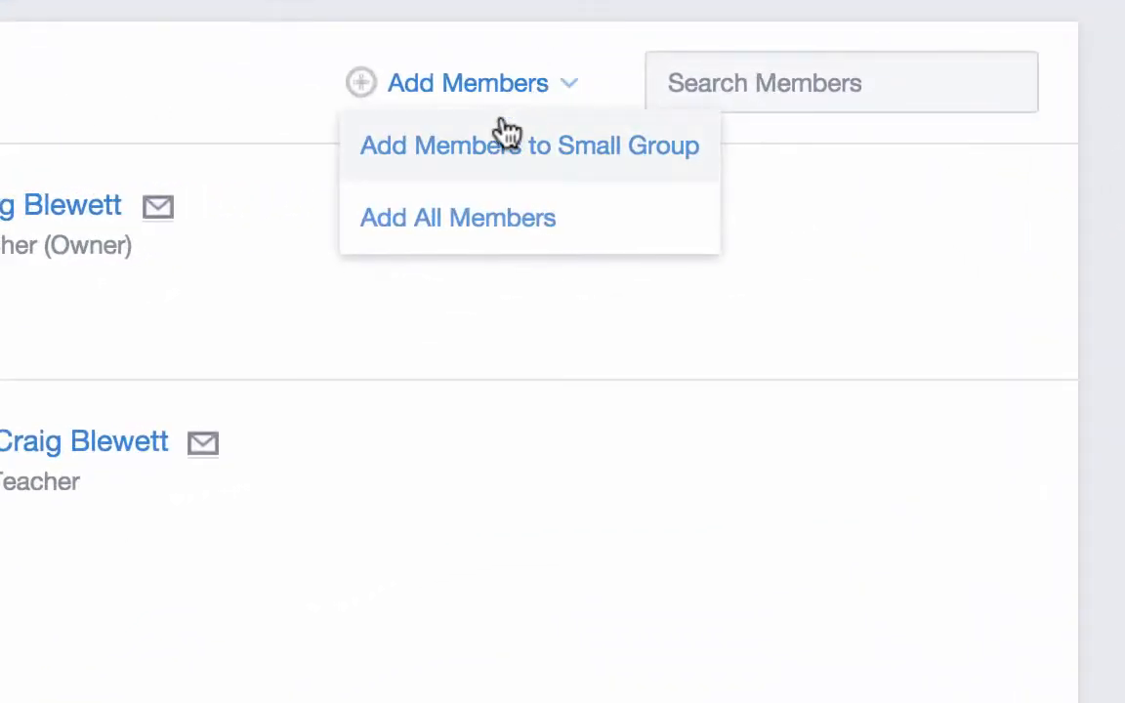
click(498, 167)
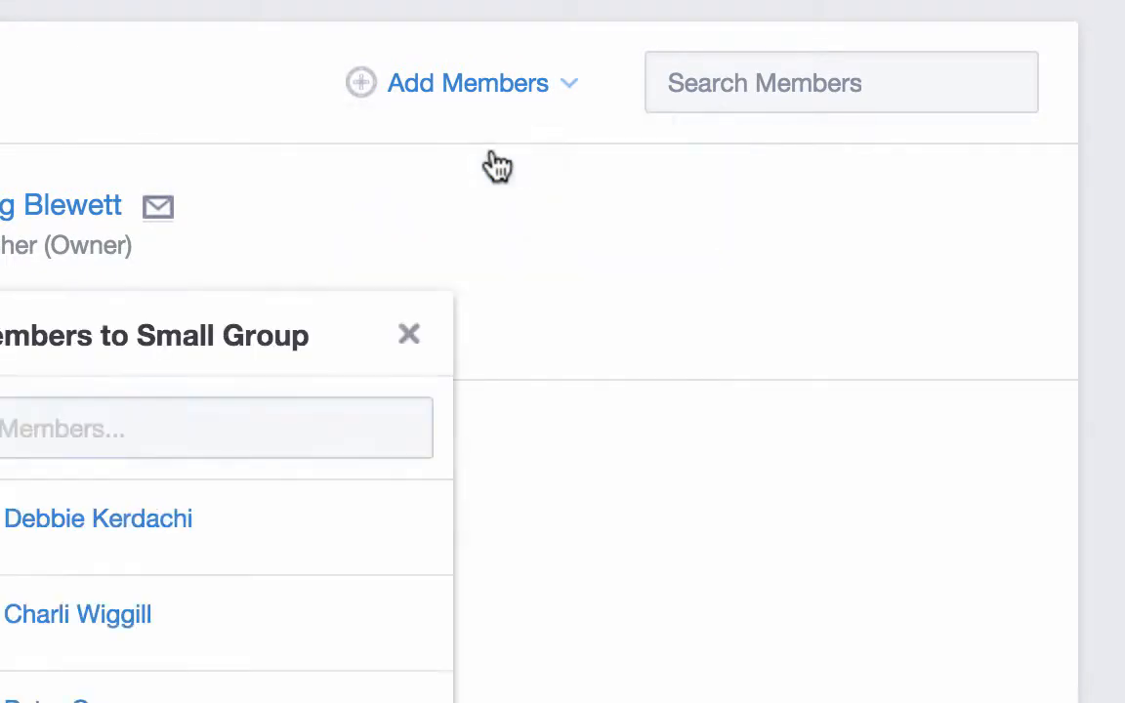
scroll(536, 395, down, 3)
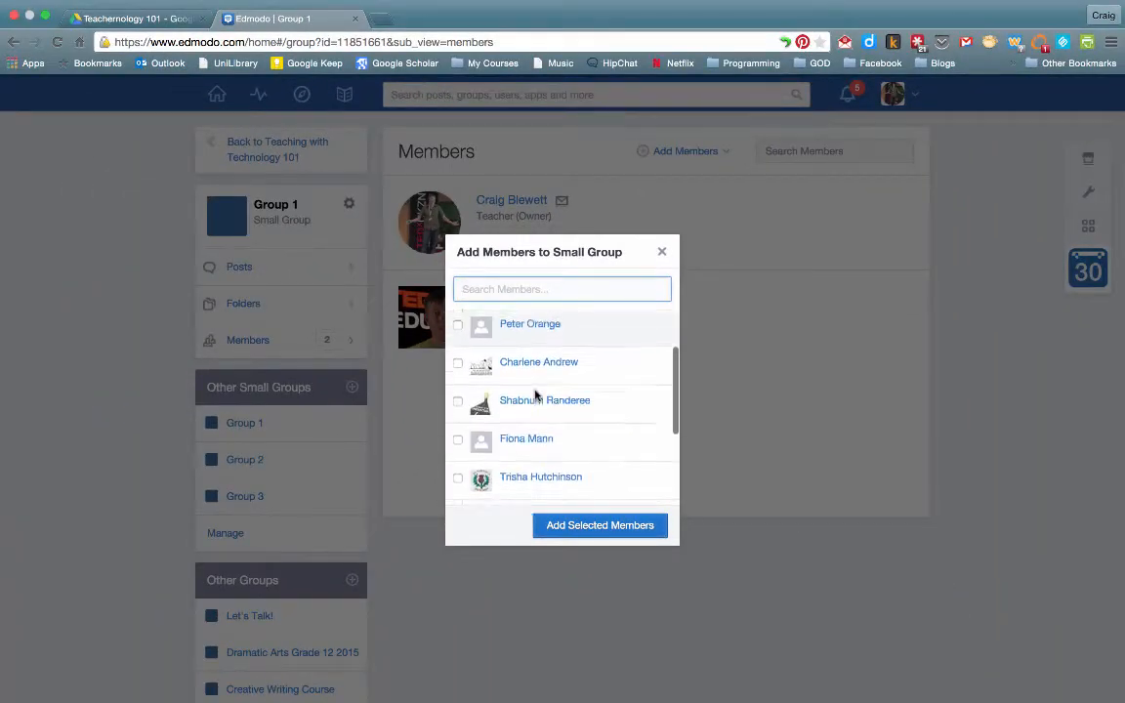
scroll(465, 360, up, 3)
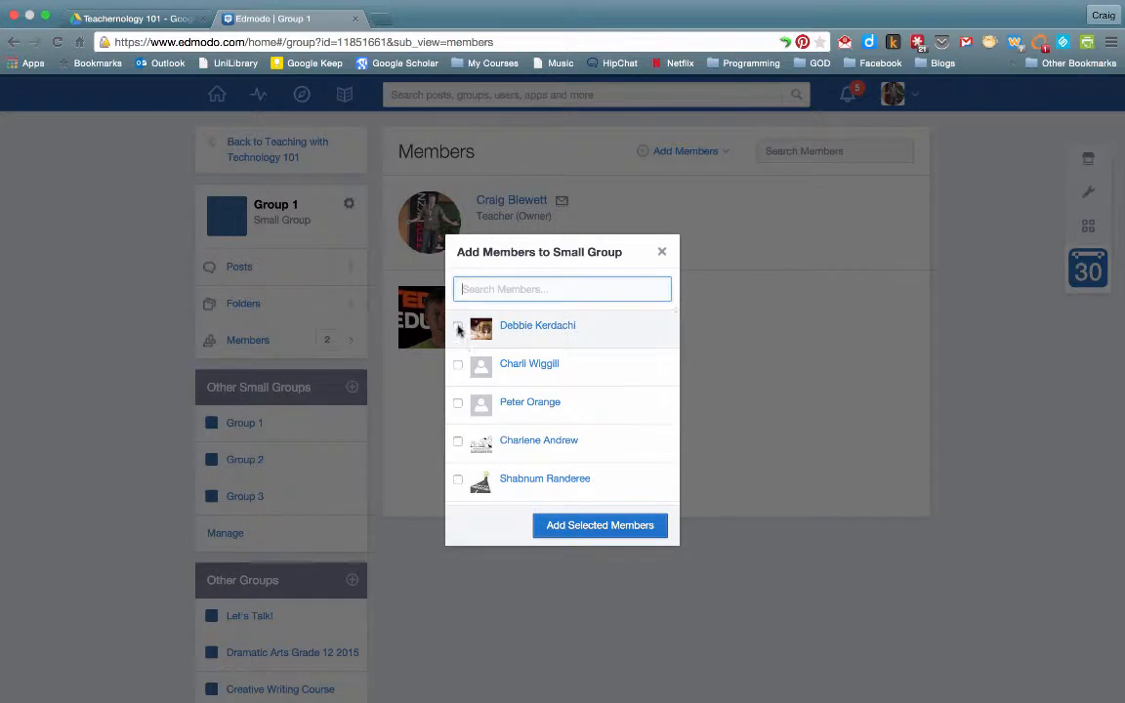
click(458, 327)
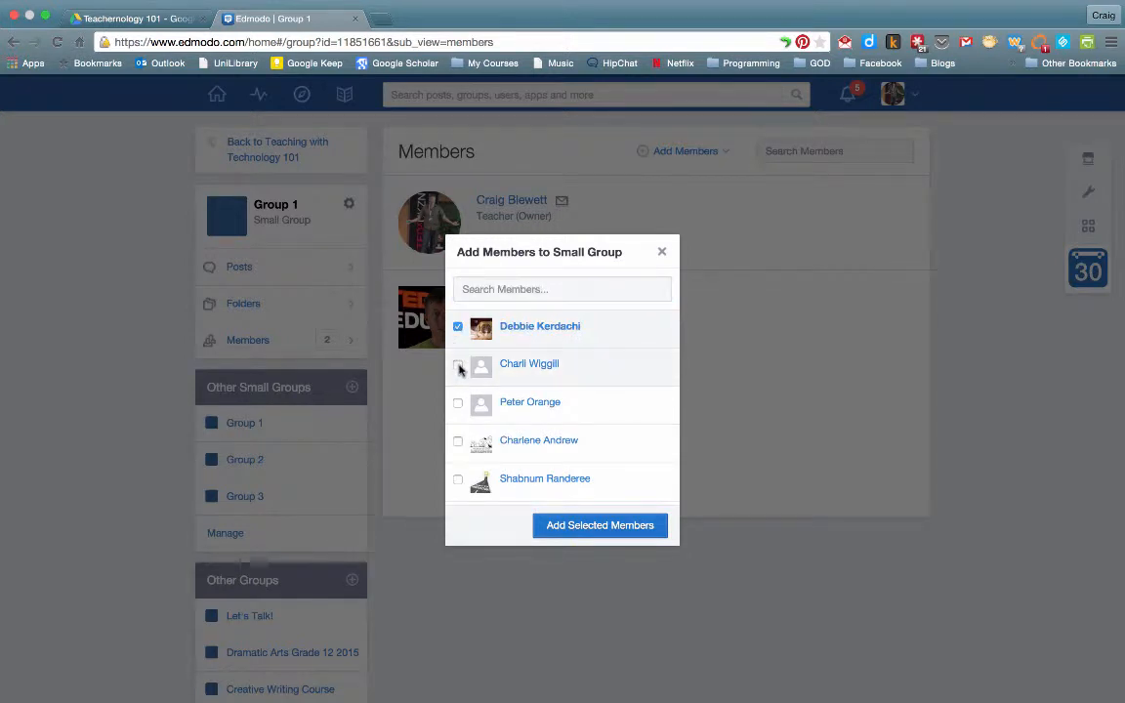
click(458, 366)
click(458, 403)
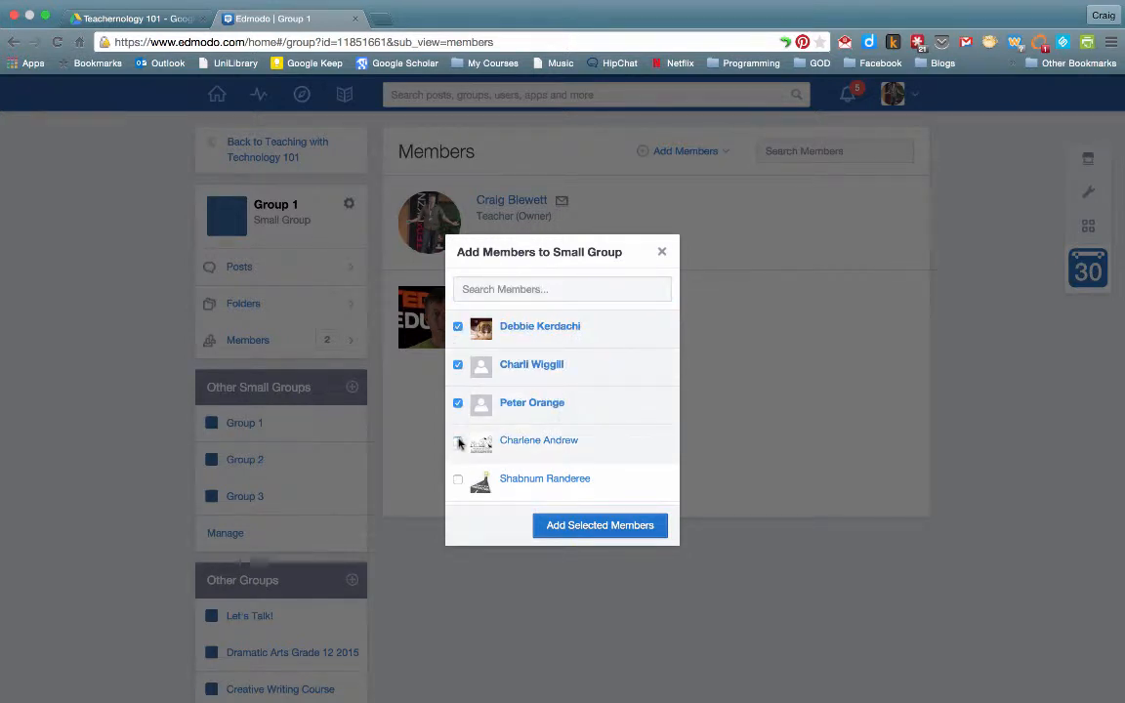
click(459, 442)
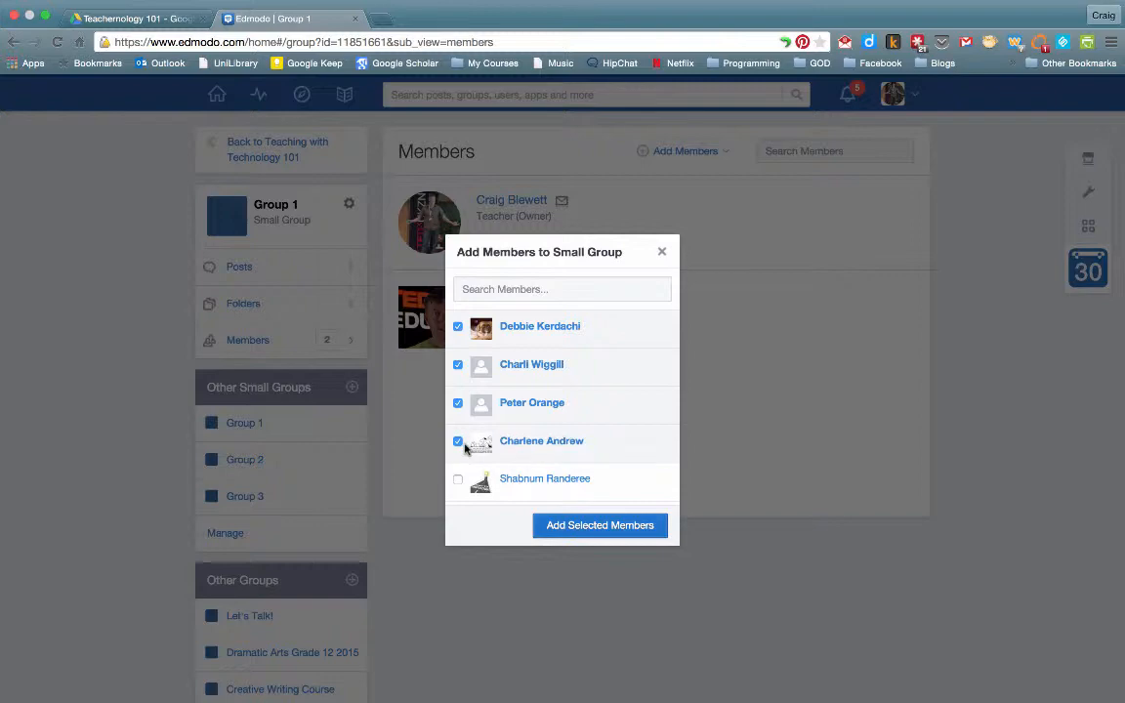
click(600, 525)
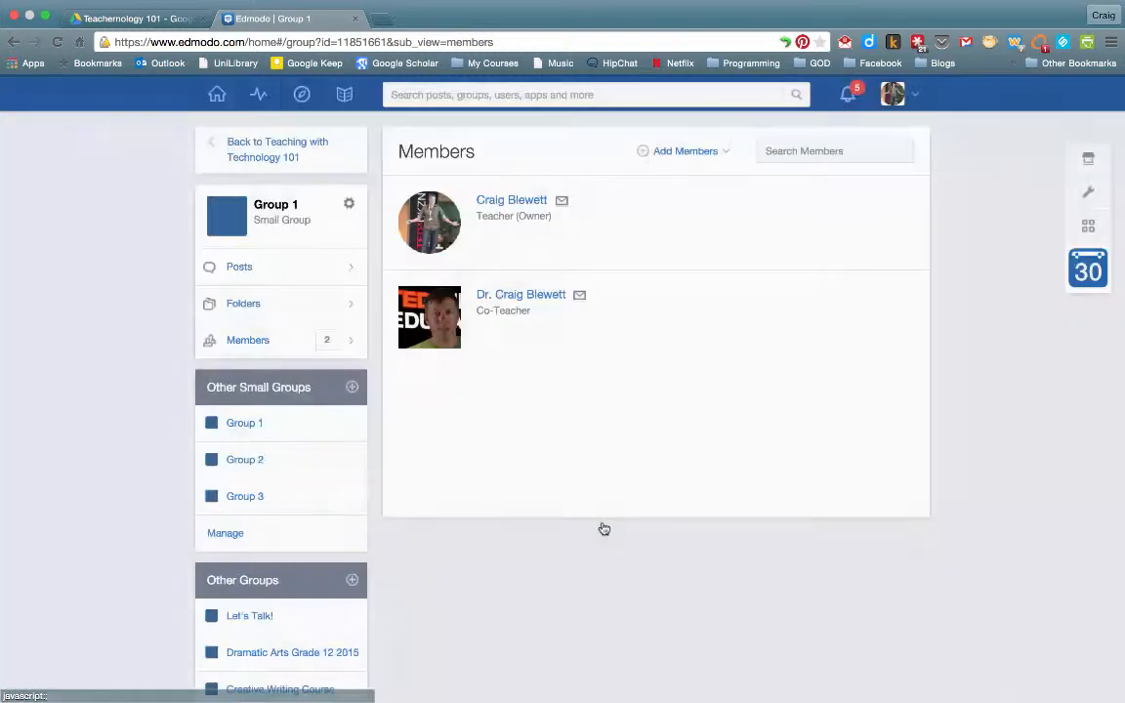
Step: Review the updated member list of Group 1 and open the Group 2 small group
scroll(602, 527, down, 3)
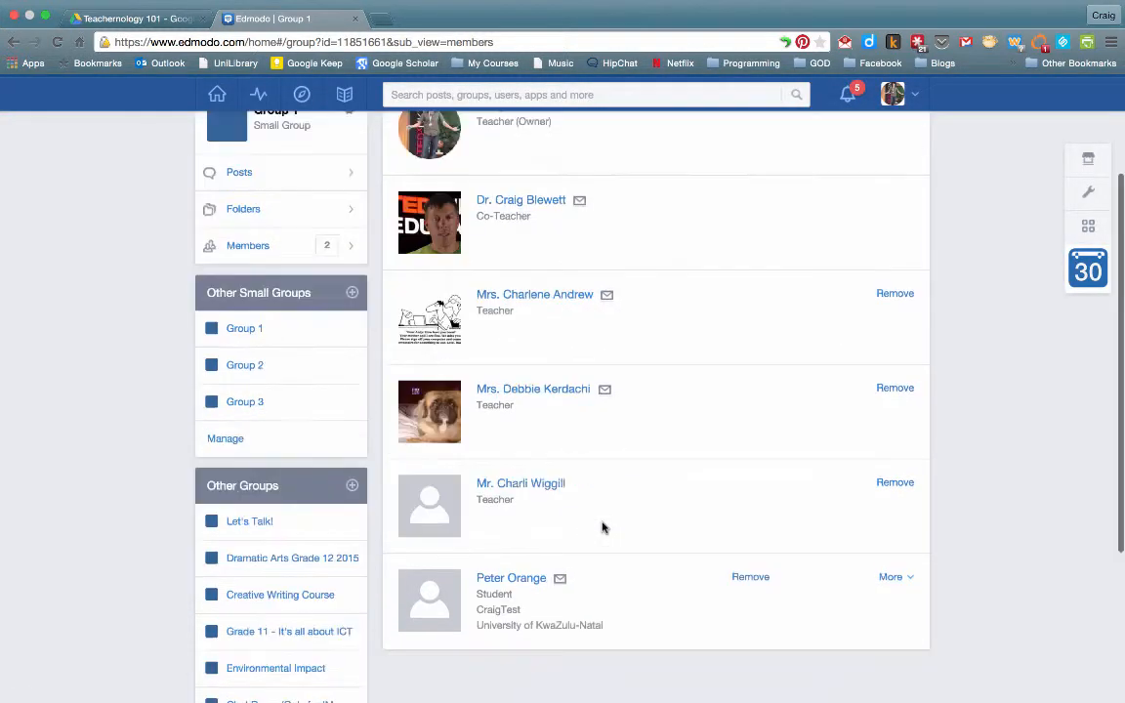
scroll(603, 527, up, 3)
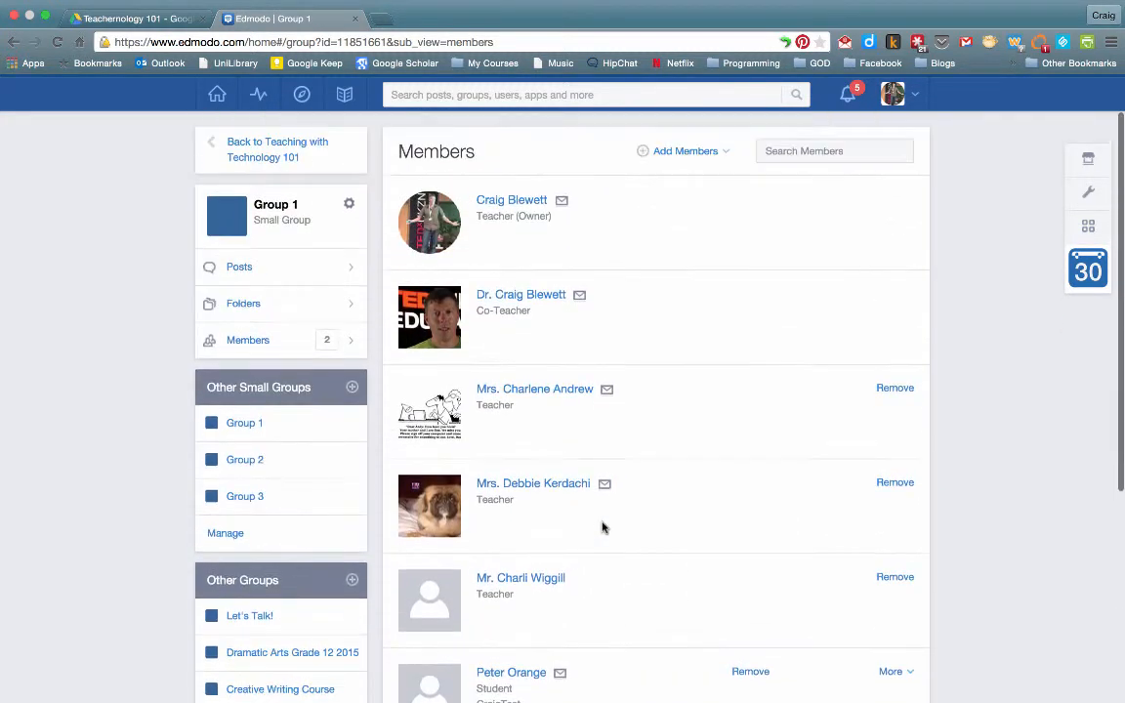
click(239, 461)
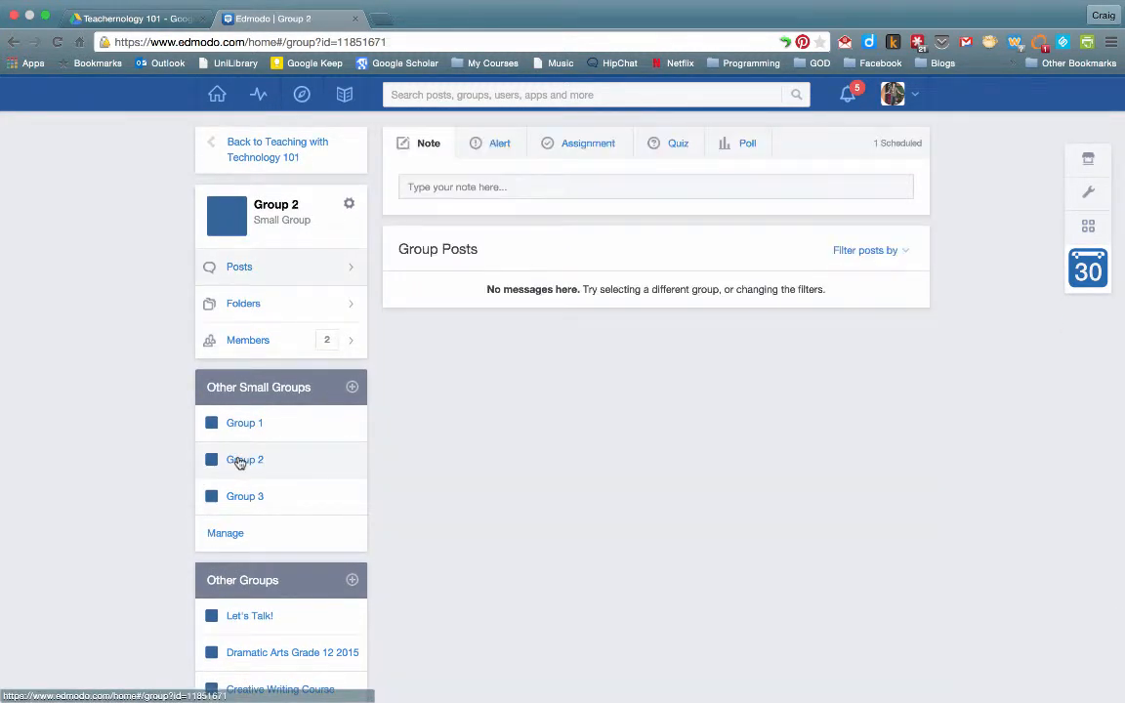
Step: Add the first four people in the list of available members to the Group 2 small group and check its member list
click(248, 341)
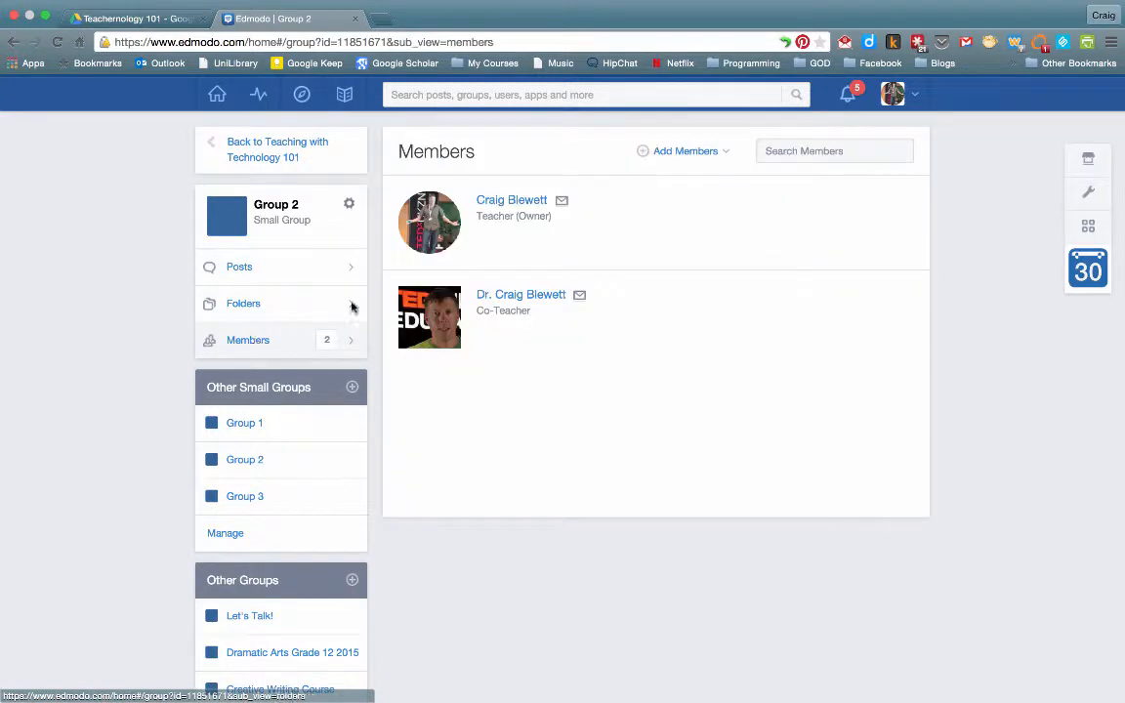
click(690, 152)
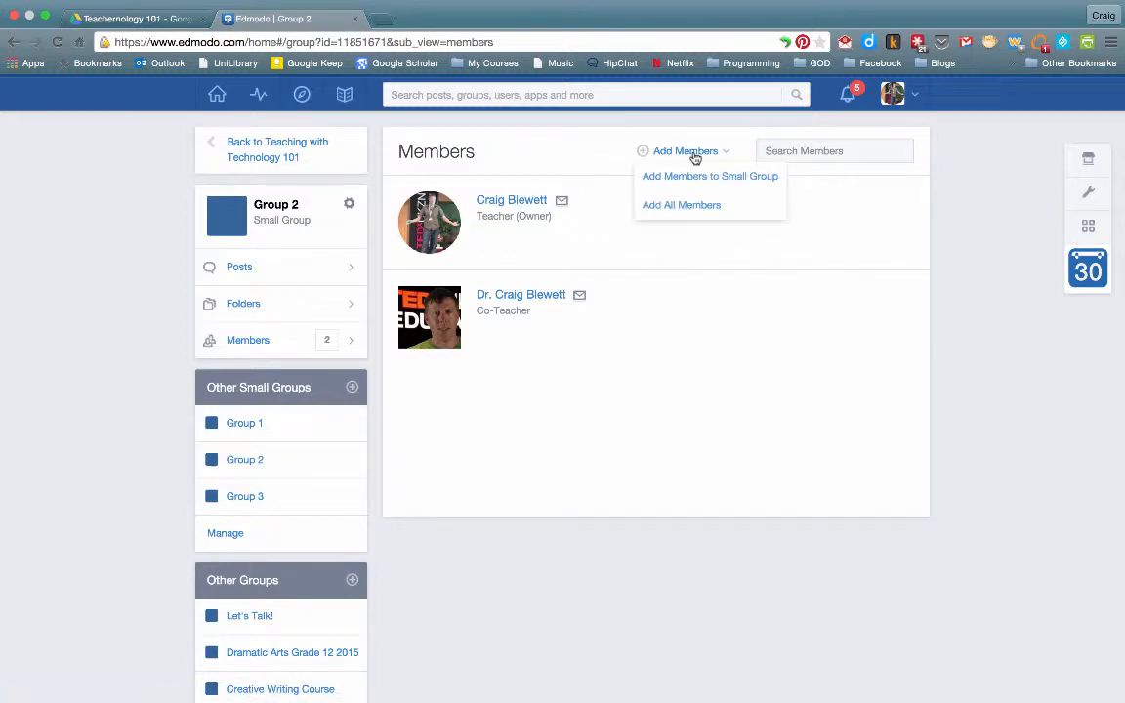
click(698, 176)
click(458, 444)
click(458, 405)
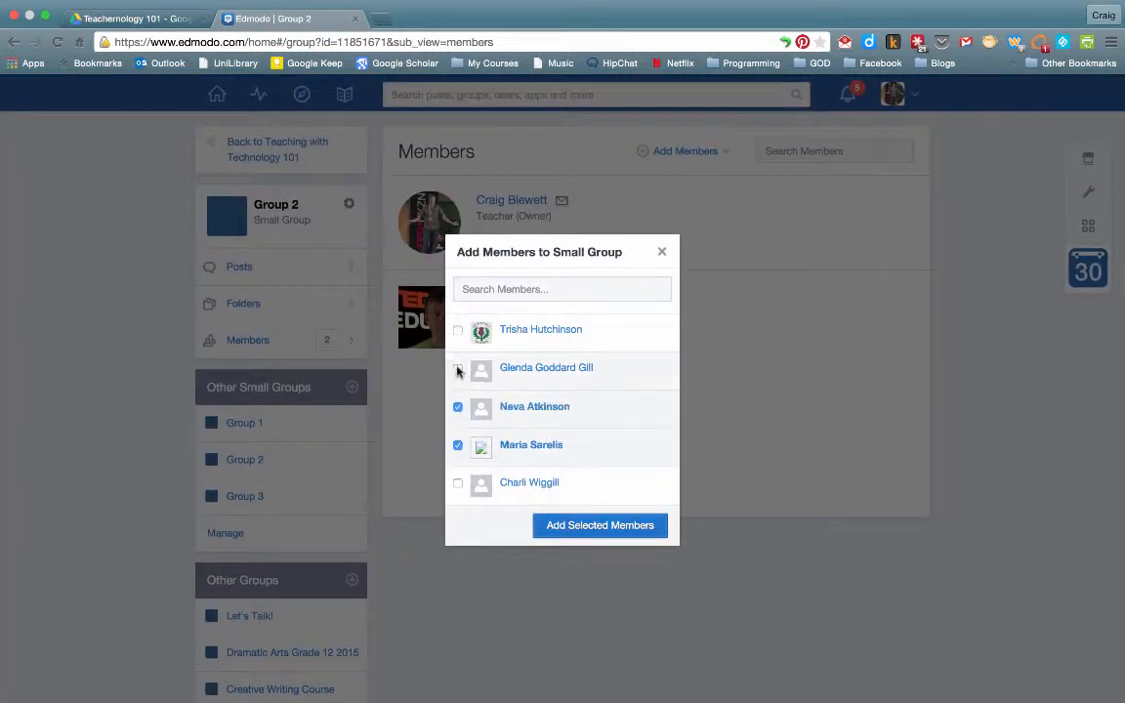
click(458, 366)
click(458, 328)
click(593, 526)
scroll(591, 526, down, 2)
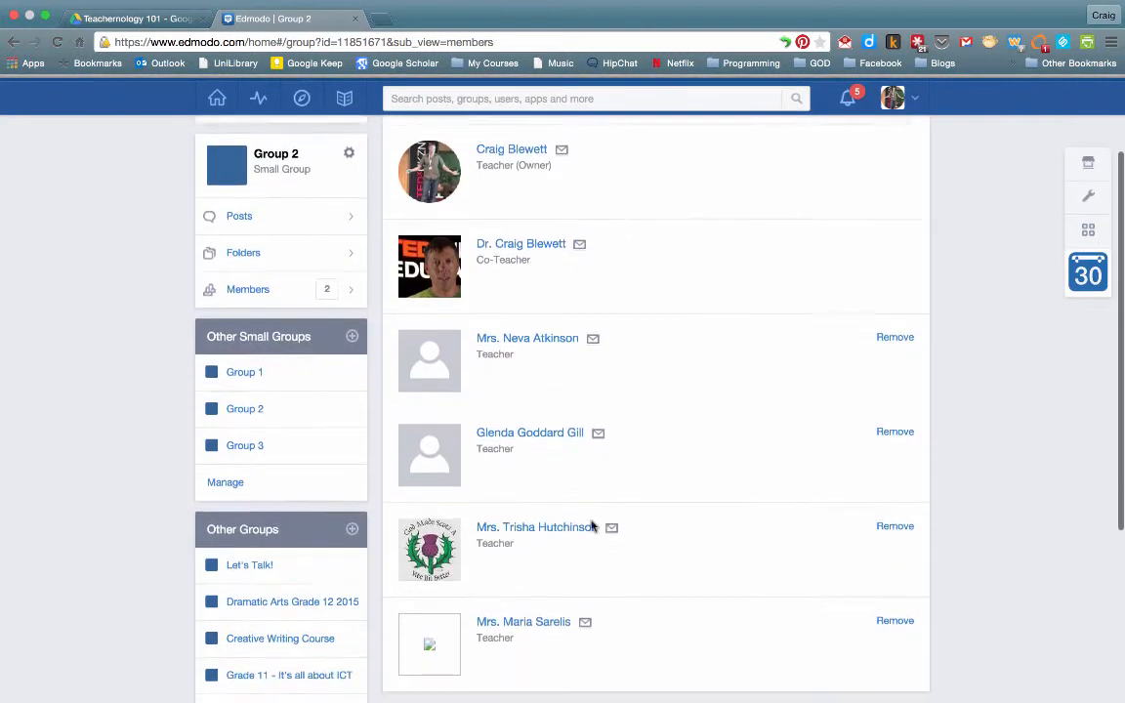
scroll(591, 525, up, 2)
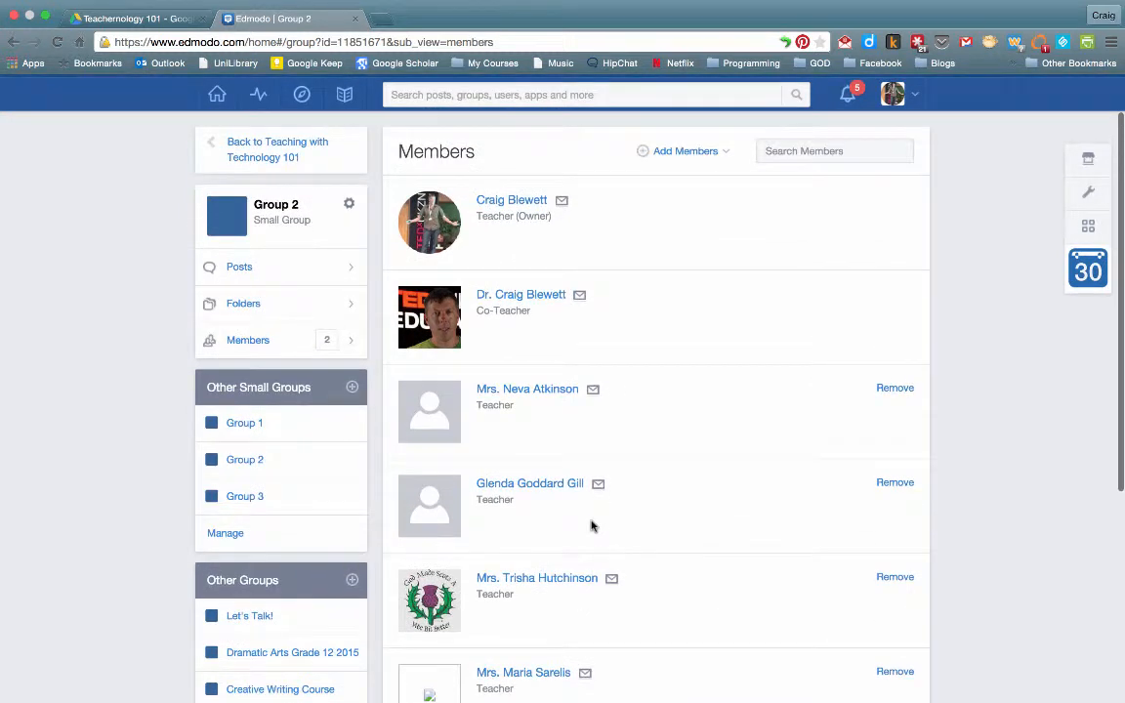
Step: Open the Group 1 small group and start a new note addressed to it
click(248, 425)
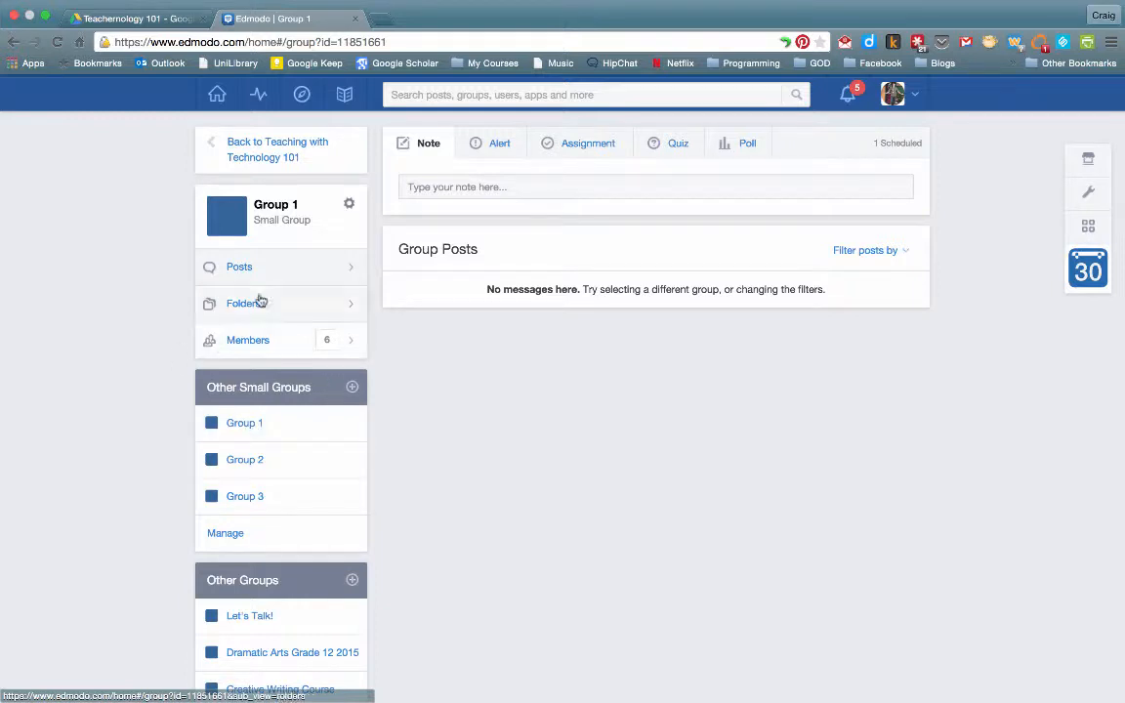
click(433, 189)
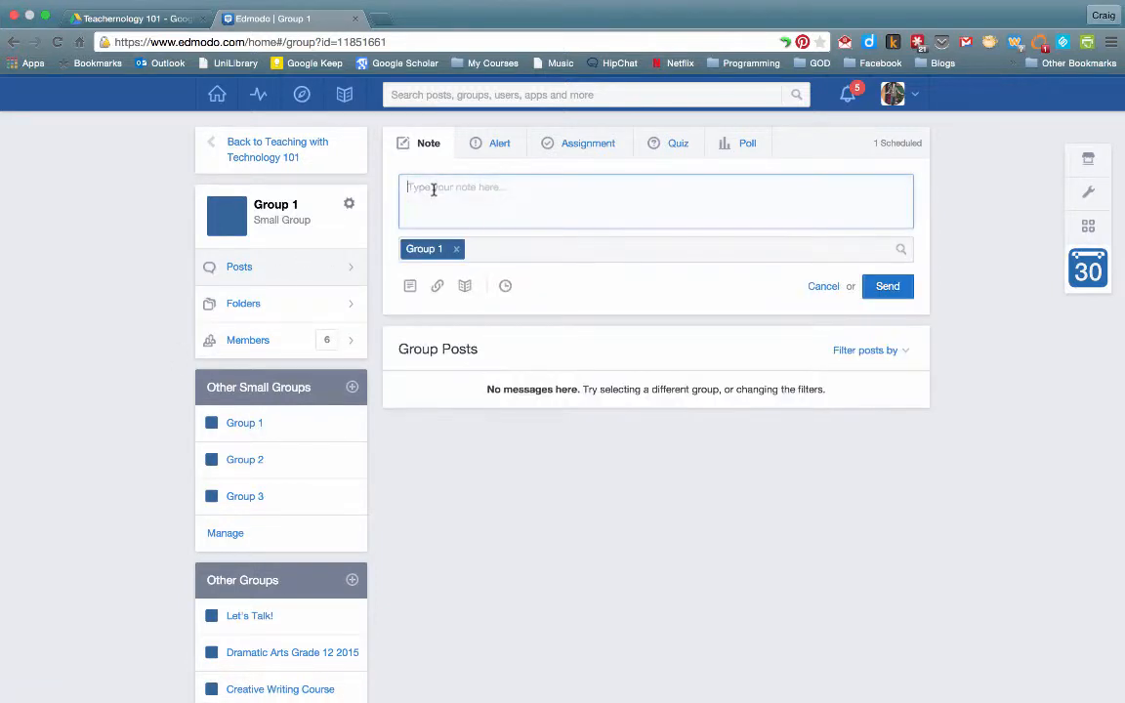